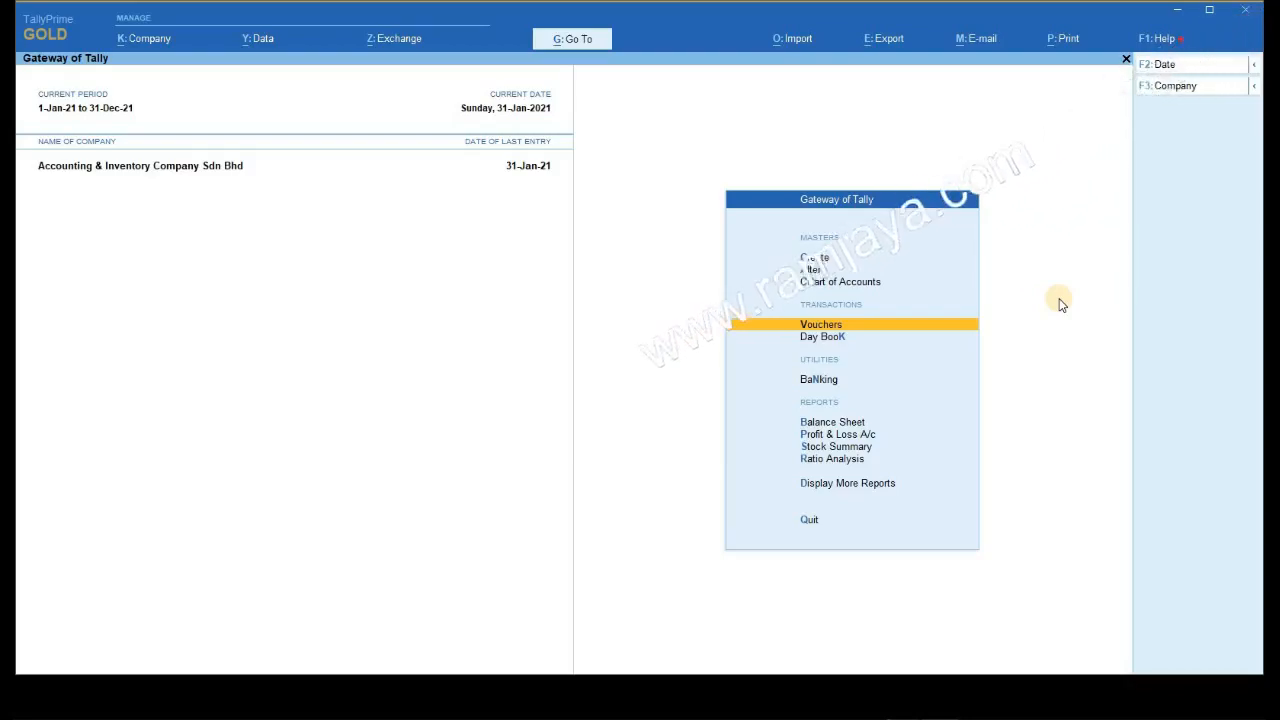
Step: Start a new Contra voucher and set its voucher mode to Single Entry
left_click(895, 327)
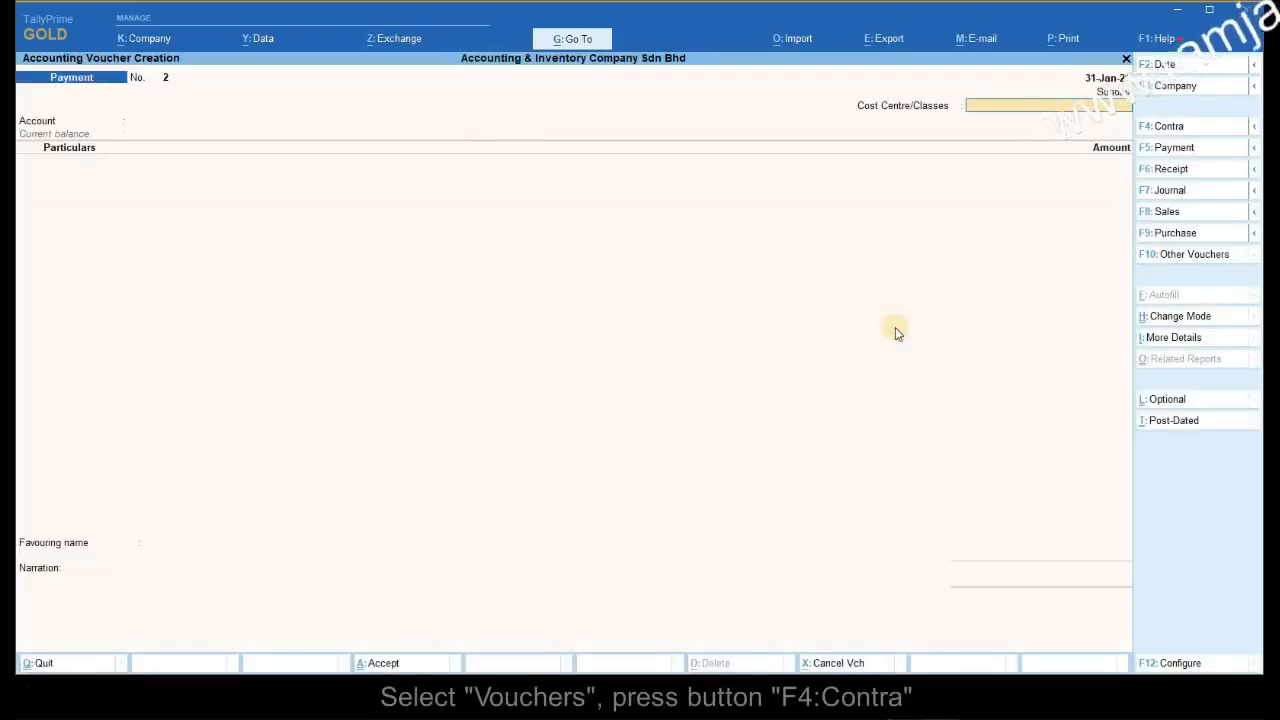
left_click(1218, 127)
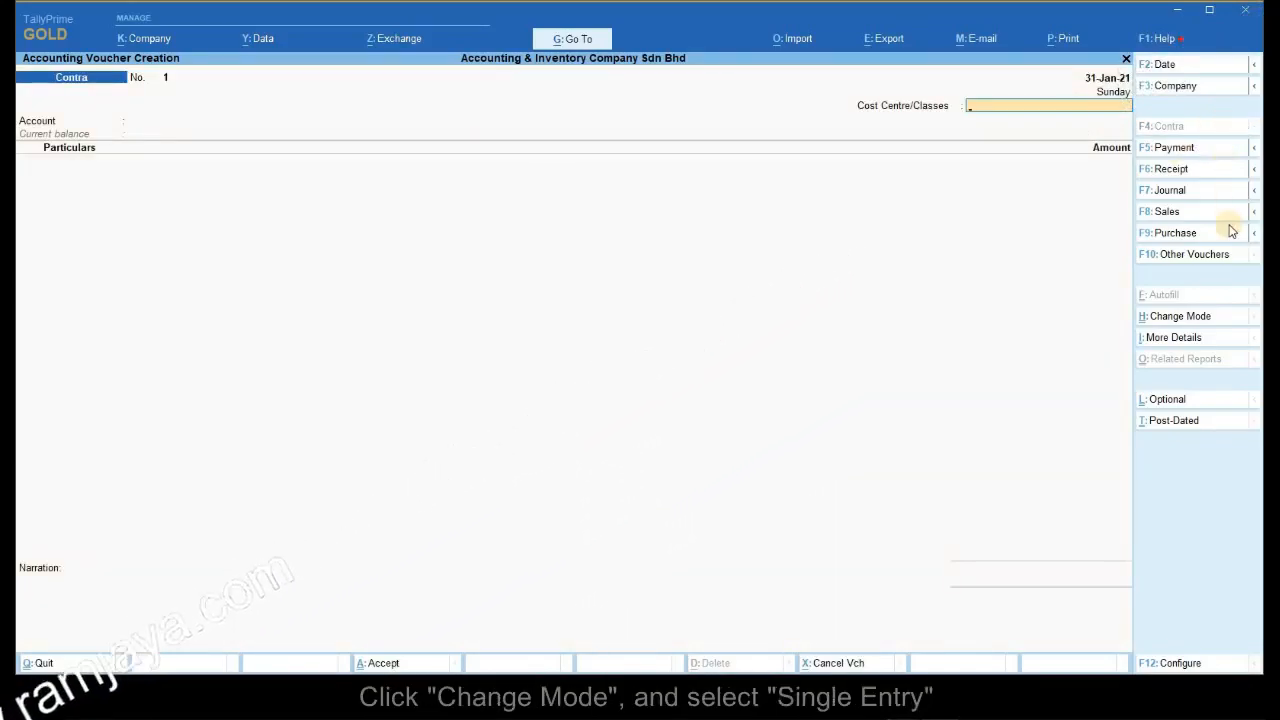
left_click(1228, 318)
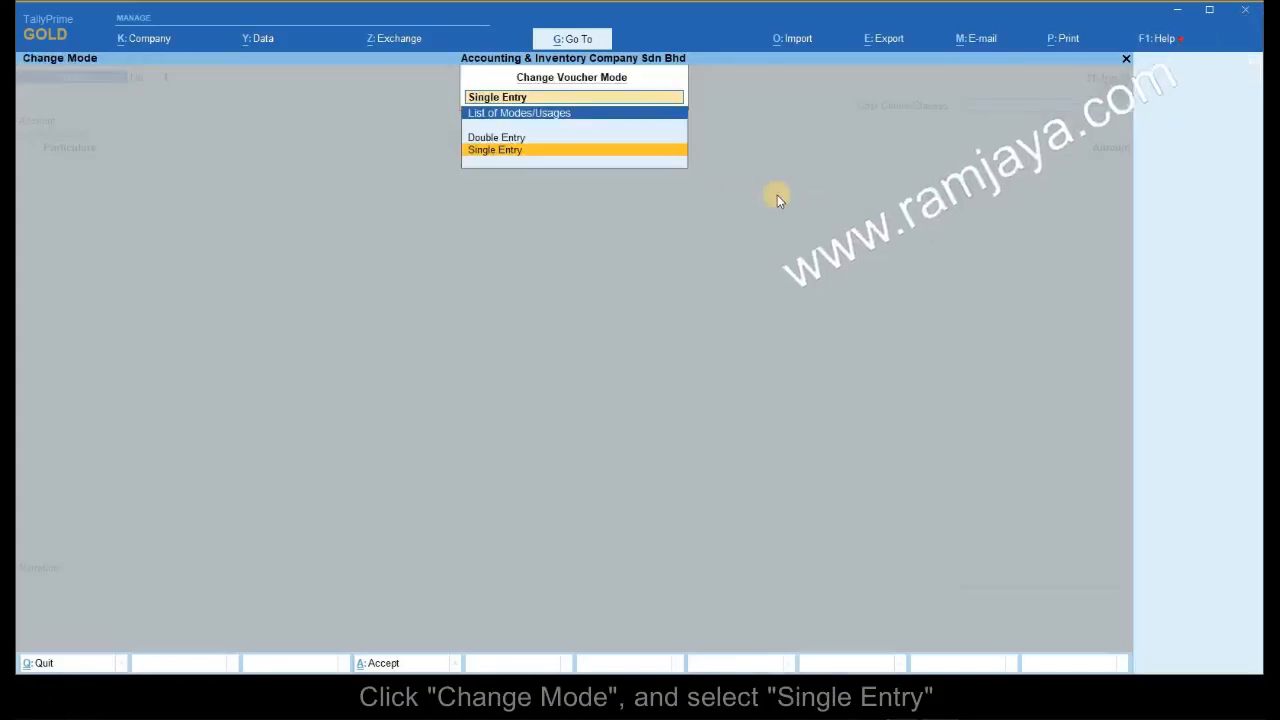
left_click(606, 151)
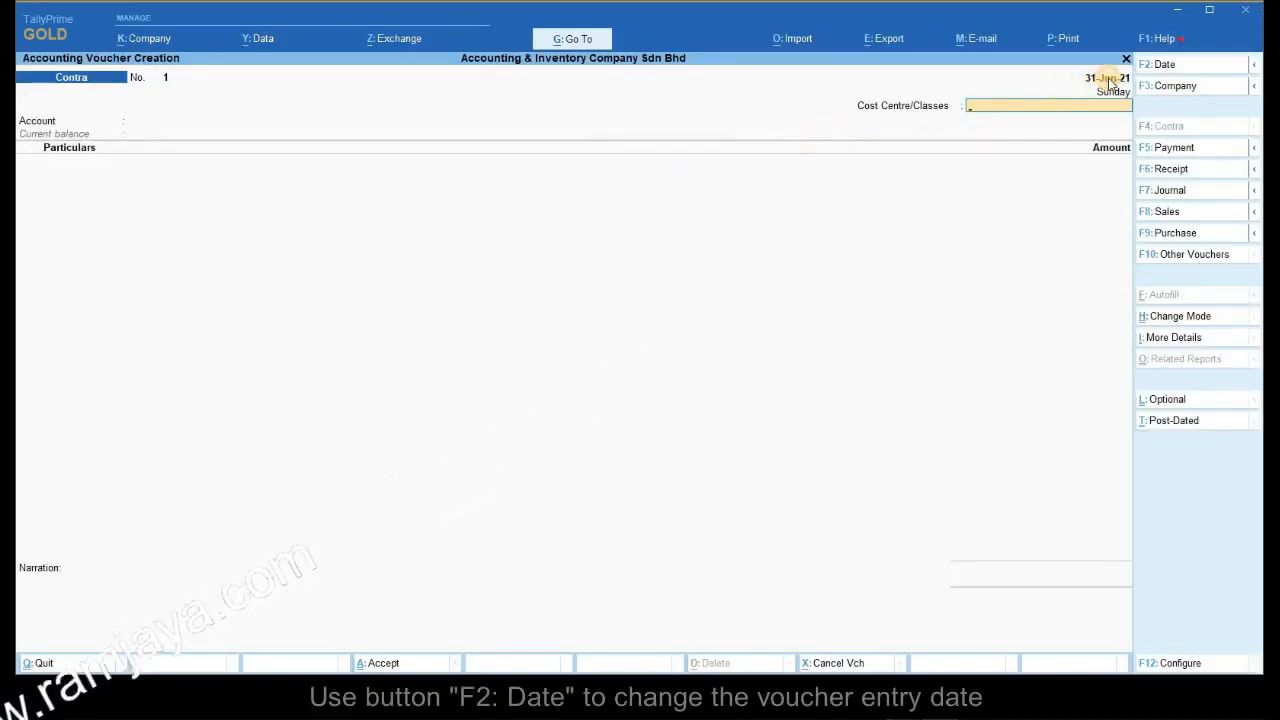
Step: Look at the voucher date setting and set Cost Centre/Classes to Not Applicable for the contra voucher
left_click(1163, 65)
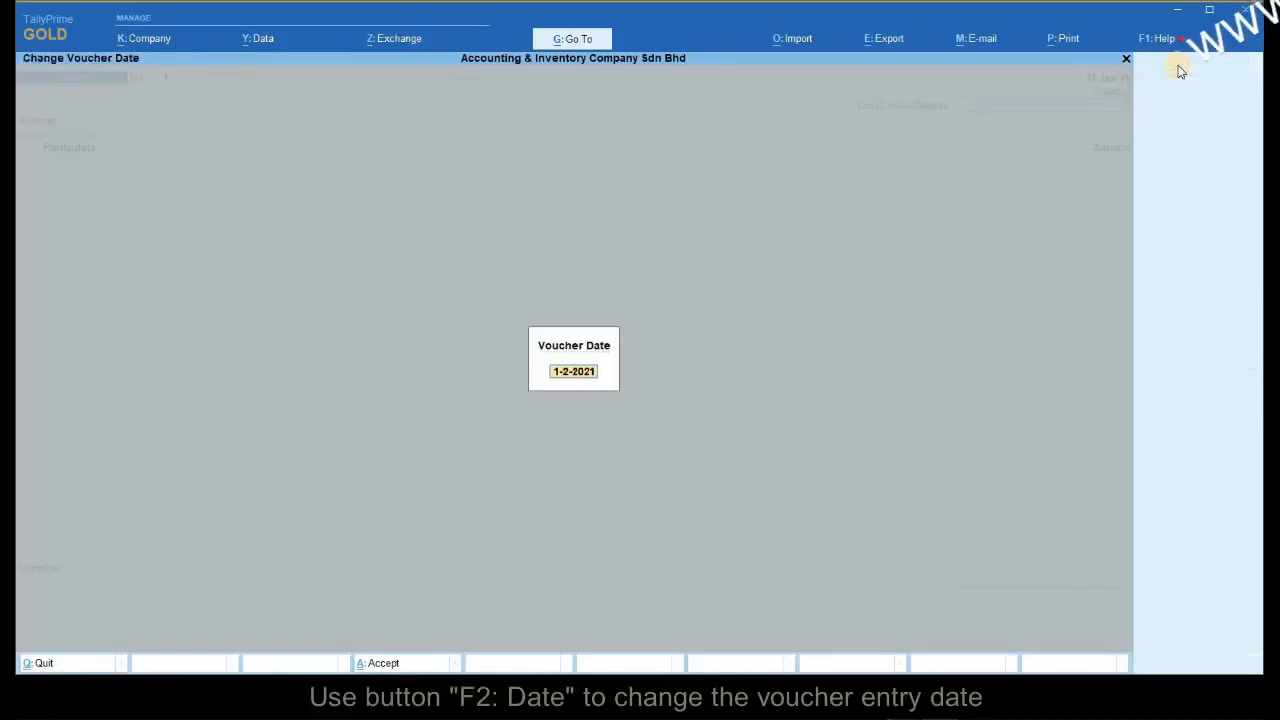
left_click(1126, 60)
left_click(1044, 104)
left_click(695, 120)
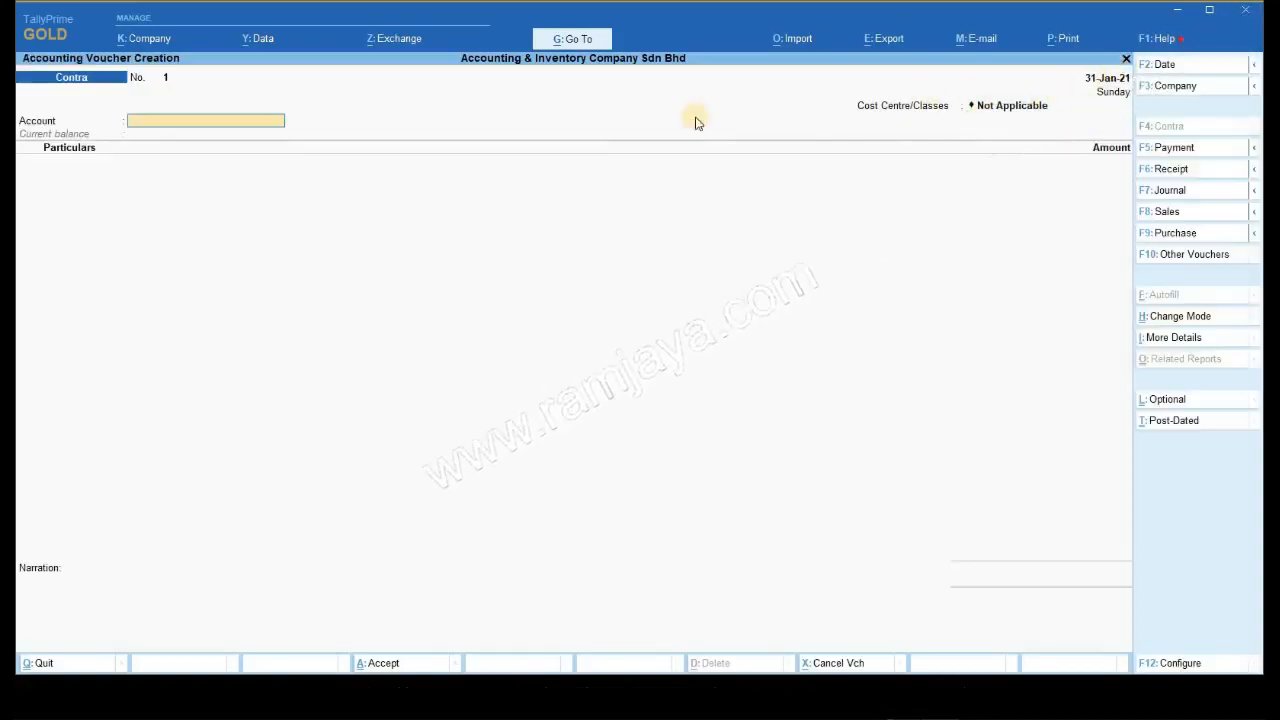
Step: Choose Cash as the account to debit and credit the CIMB bank ledger with 500
left_click(252, 122)
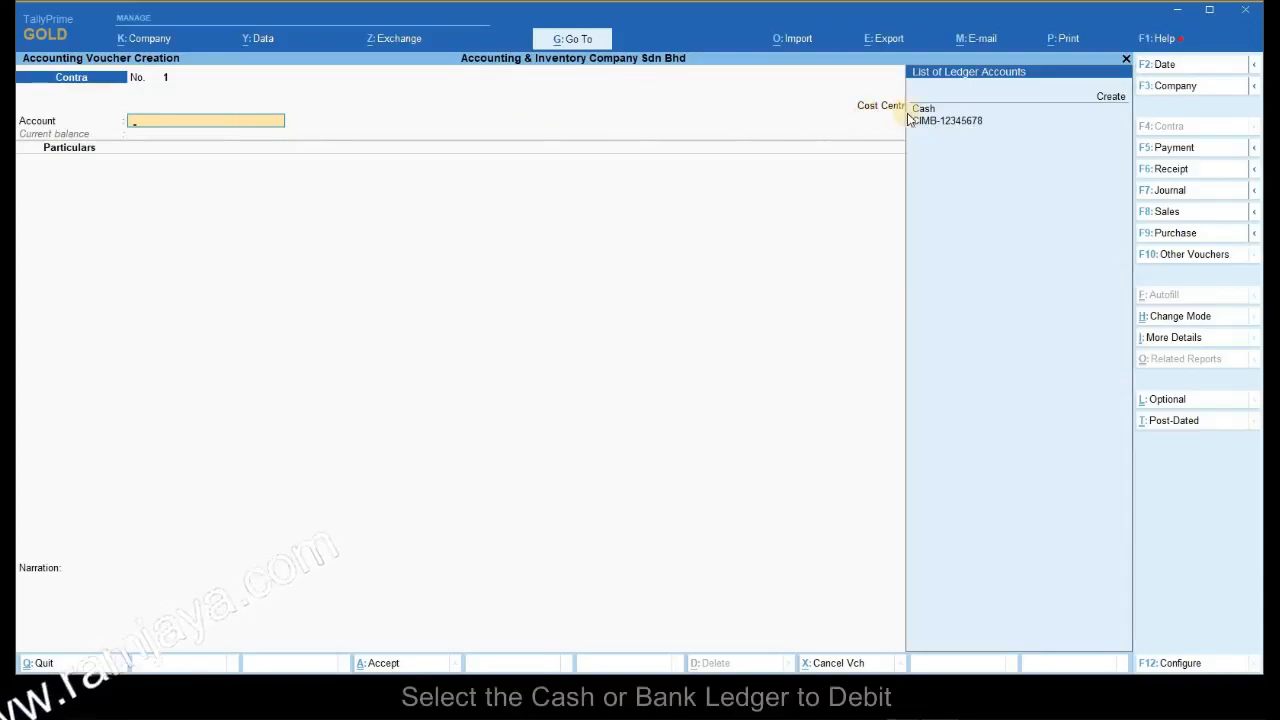
left_click(923, 110)
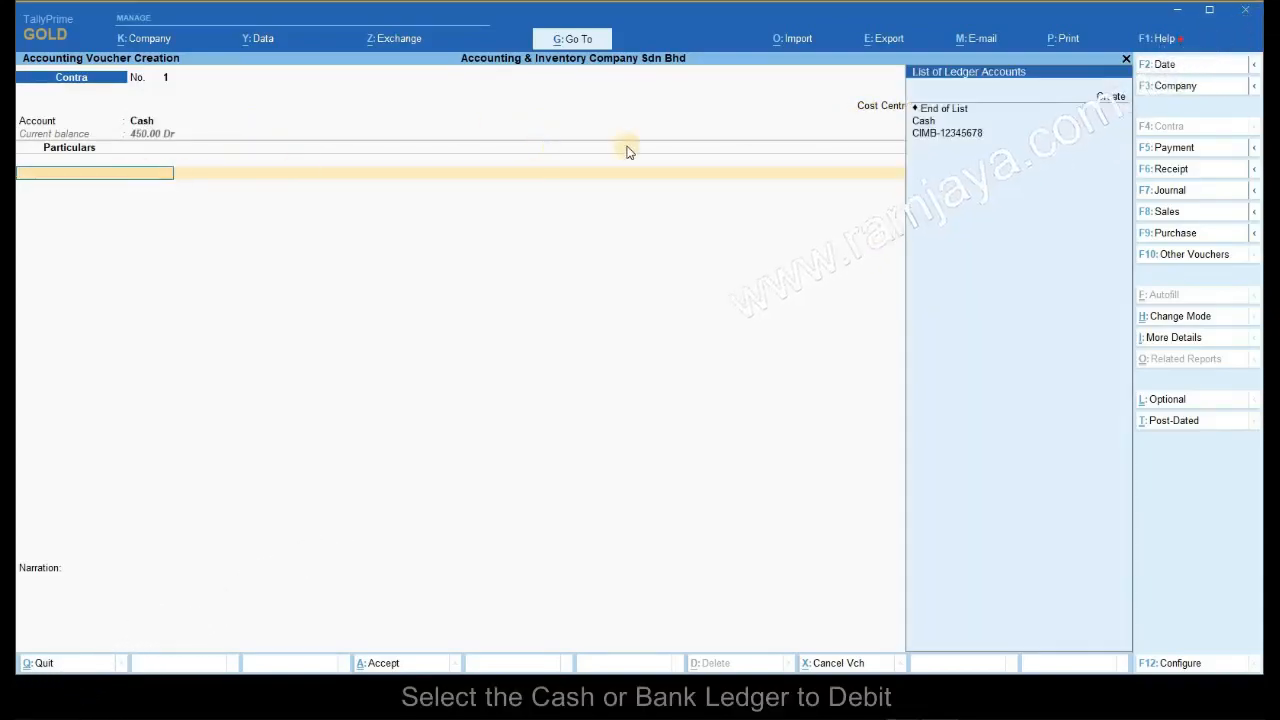
left_click(932, 132)
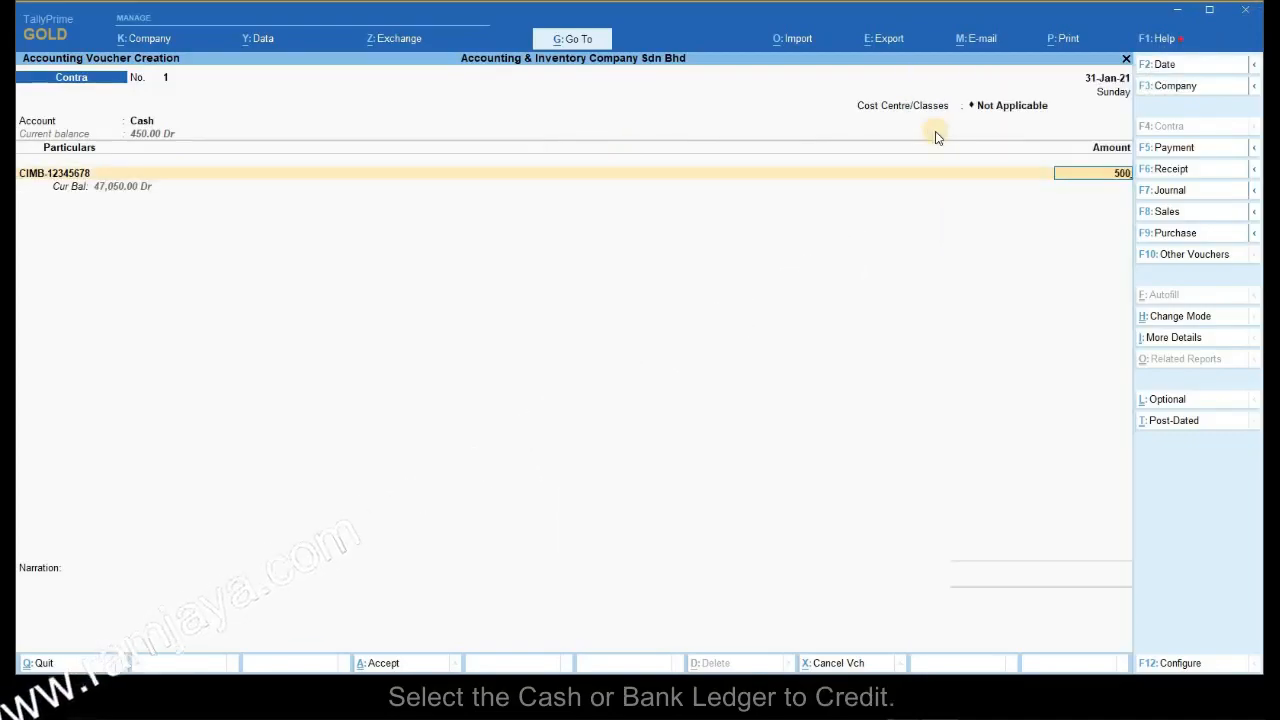
key("Return")
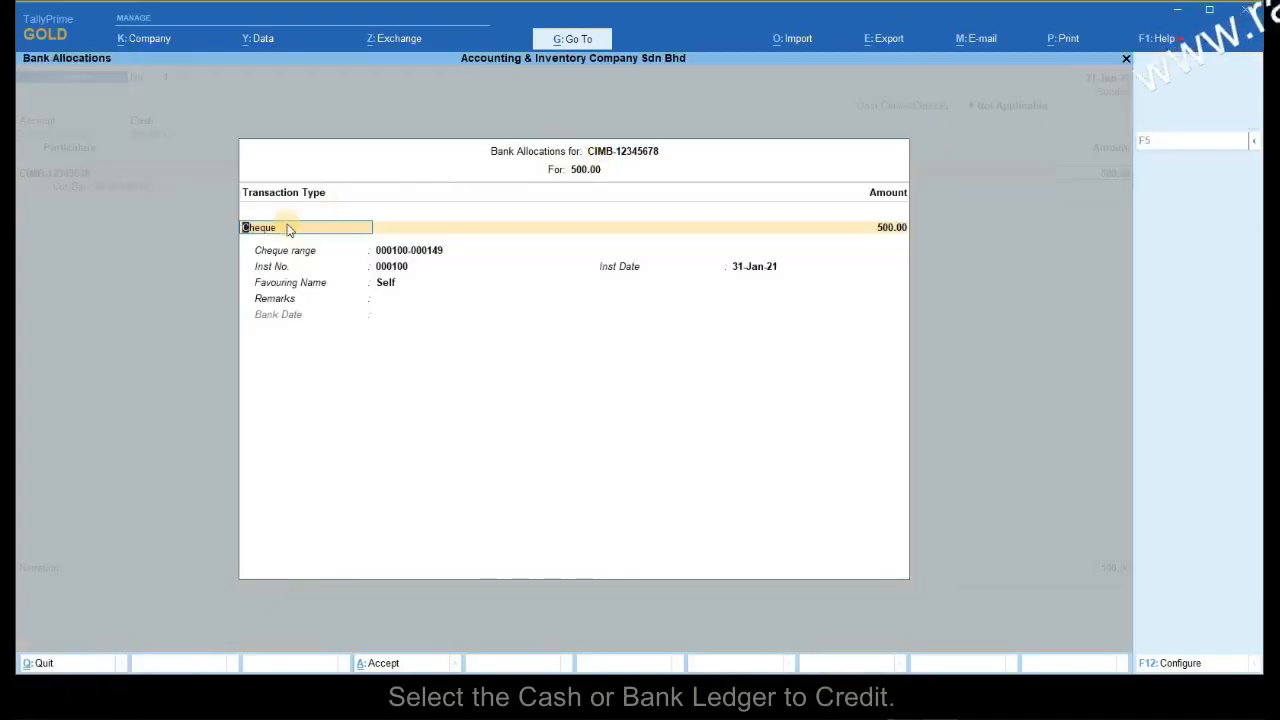
Step: Set the bank allocation's transaction type to Cheque and accept the allocation with the bank date left blank
key("space")
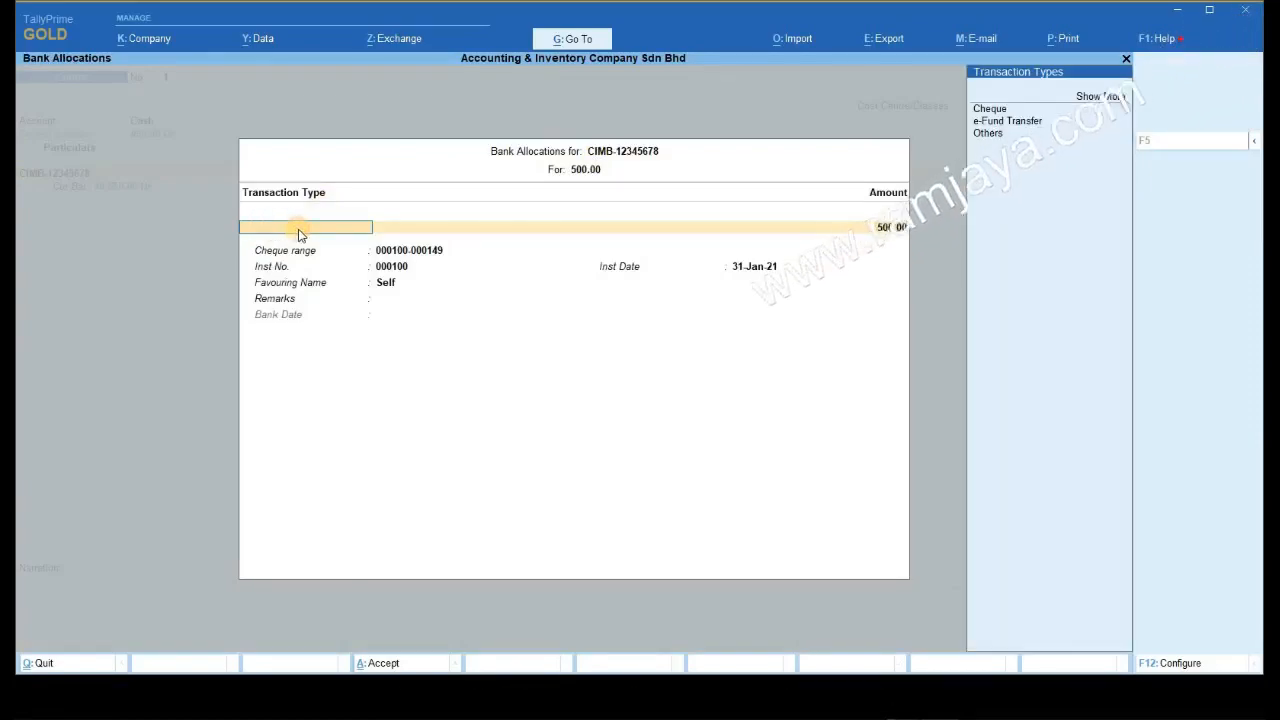
left_click(1020, 110)
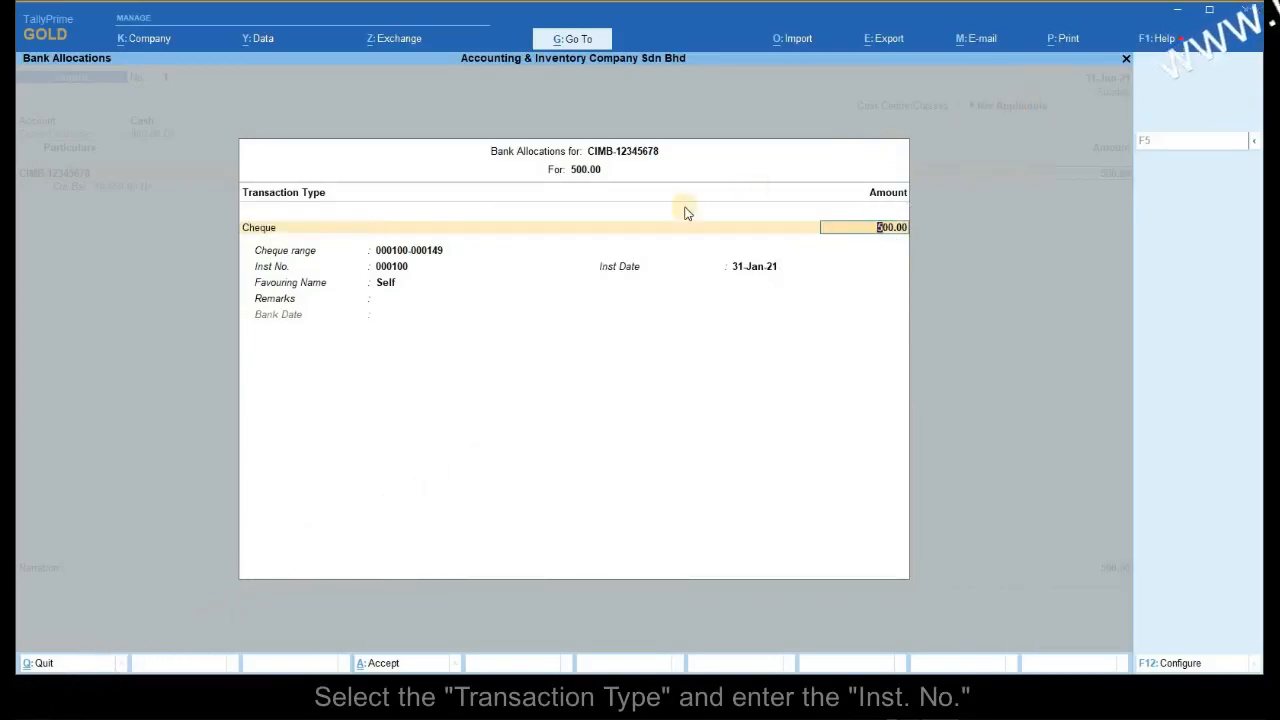
left_click(413, 270)
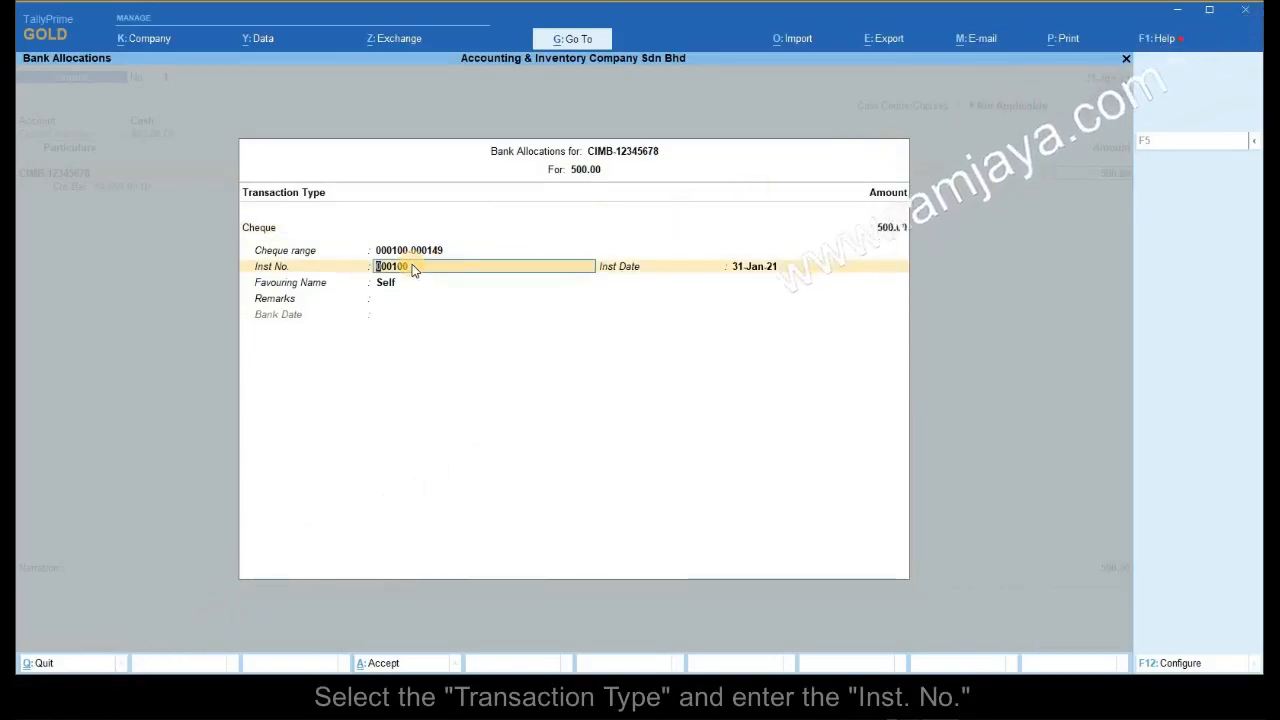
left_click(390, 318)
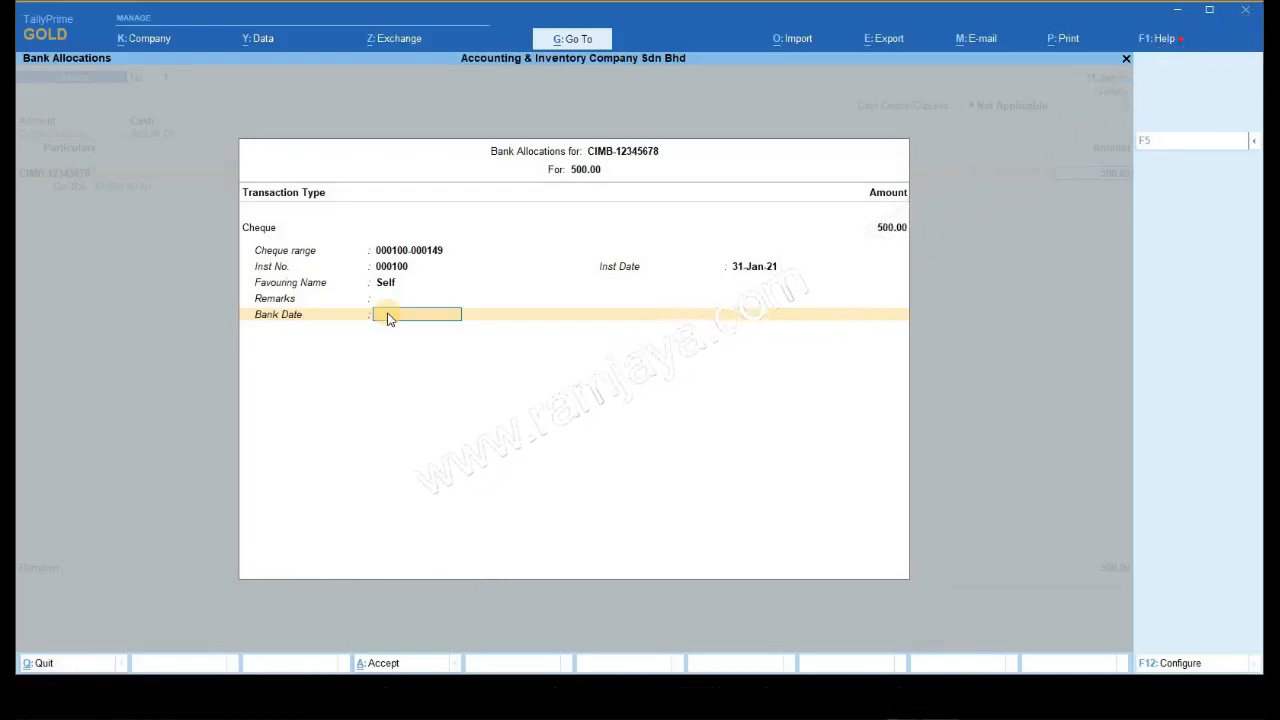
left_click(402, 663)
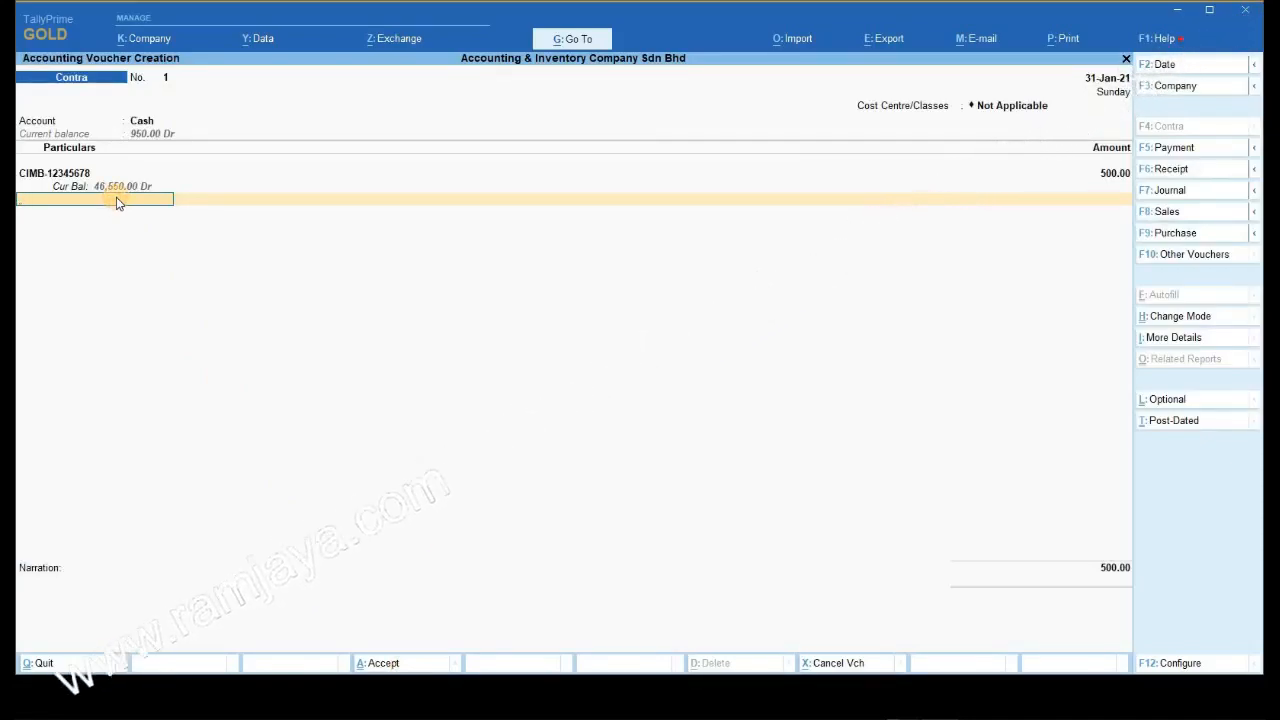
Step: End the particulars list, leave the narration empty and save the contra voucher
key("Return")
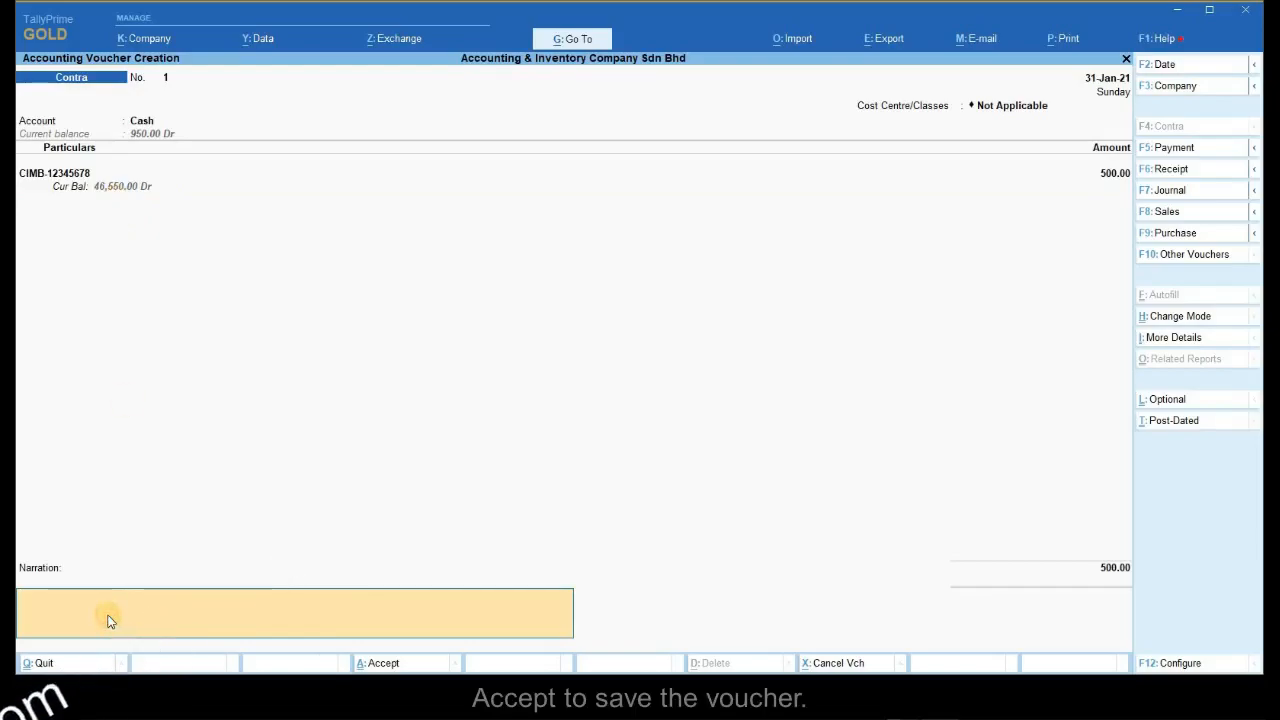
key("Return")
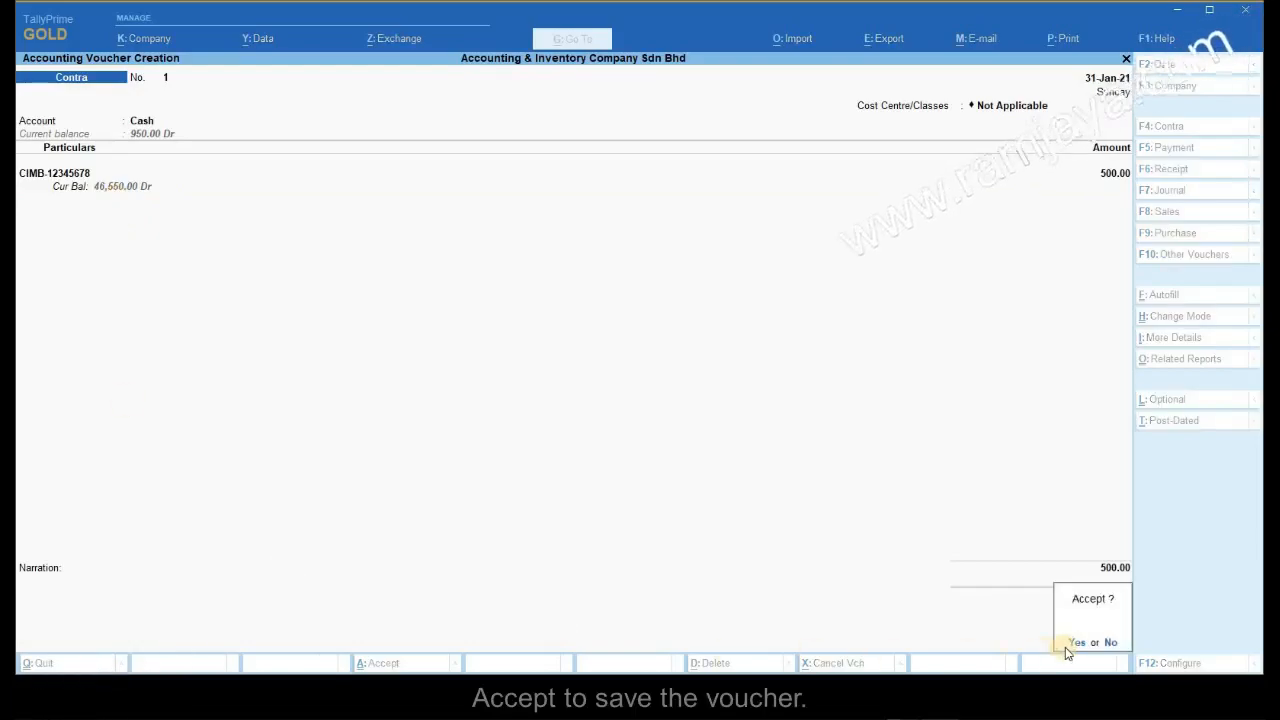
left_click(1075, 643)
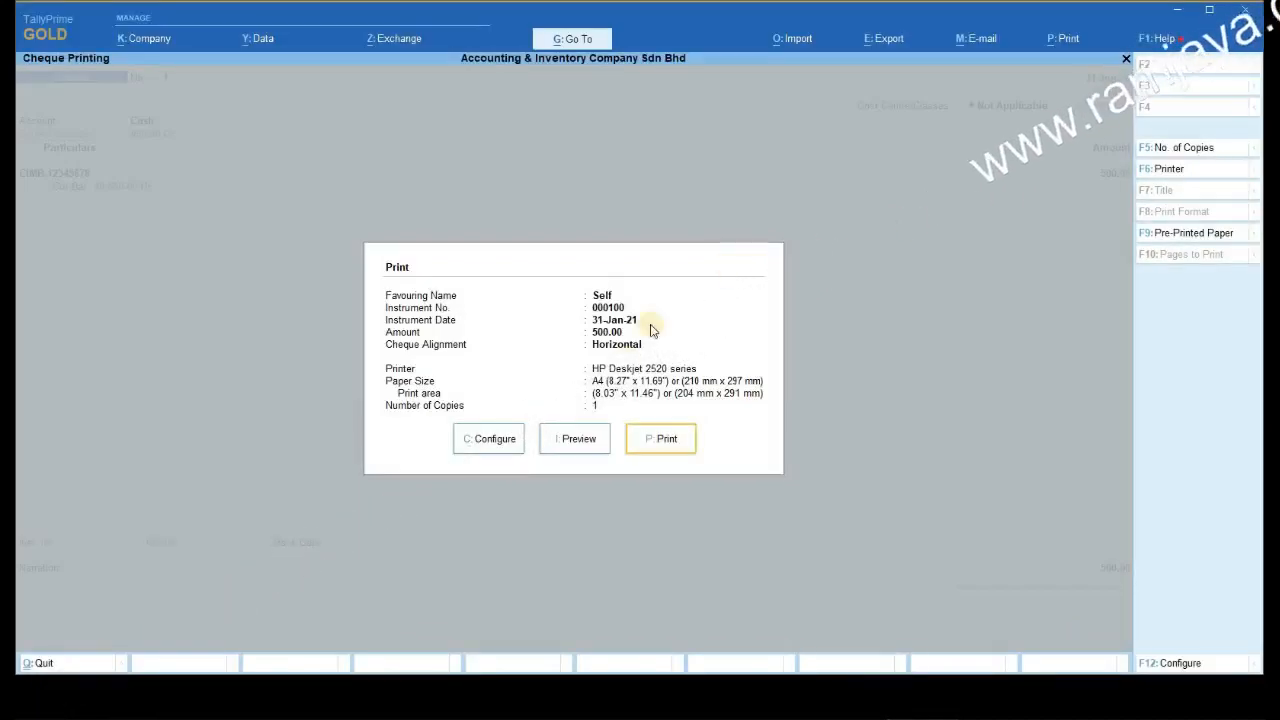
Step: Preview the cheque for the saved voucher at enlarged size, and leave cheque printing without printing
left_click(580, 450)
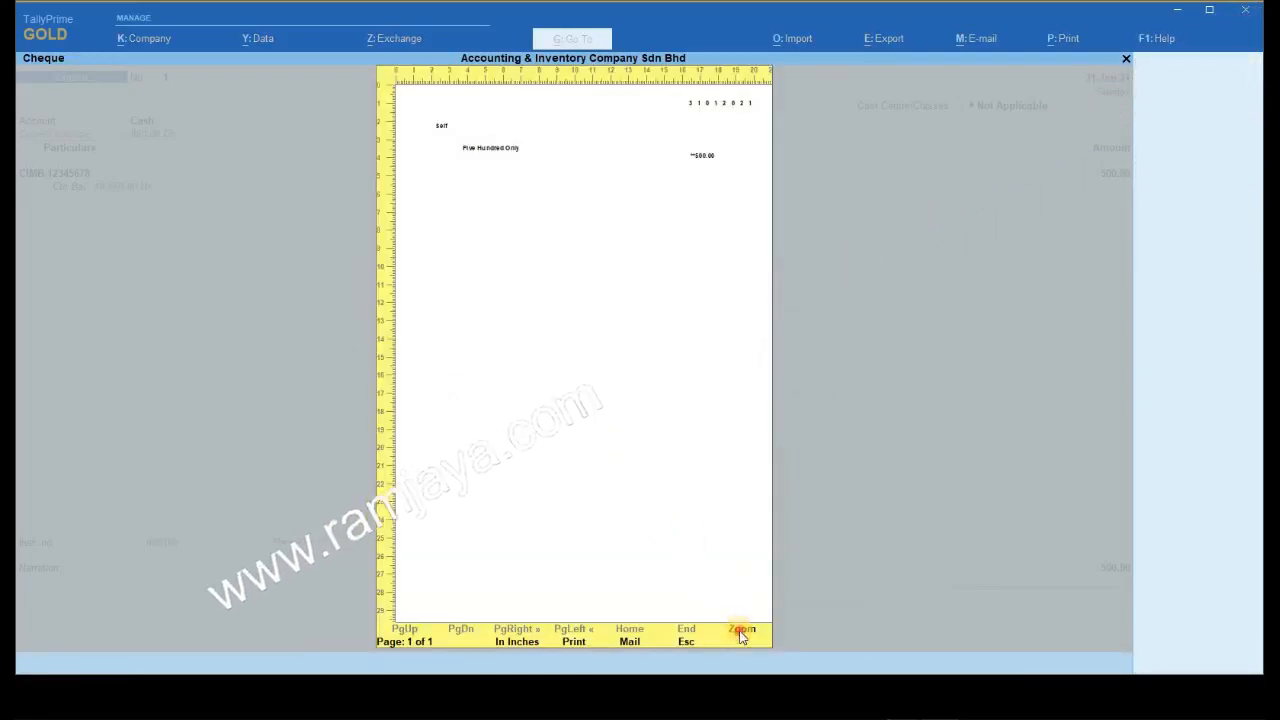
left_click(740, 630)
key("Escape")
key("Escape")
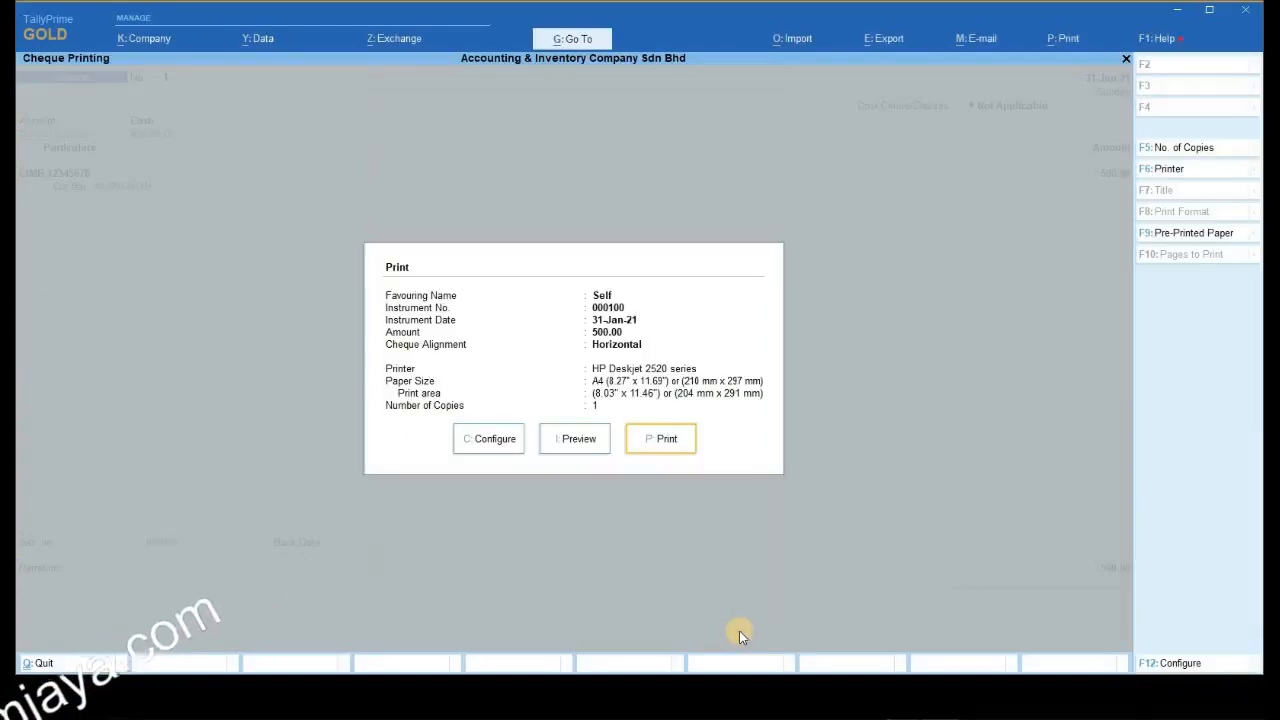
key("Escape")
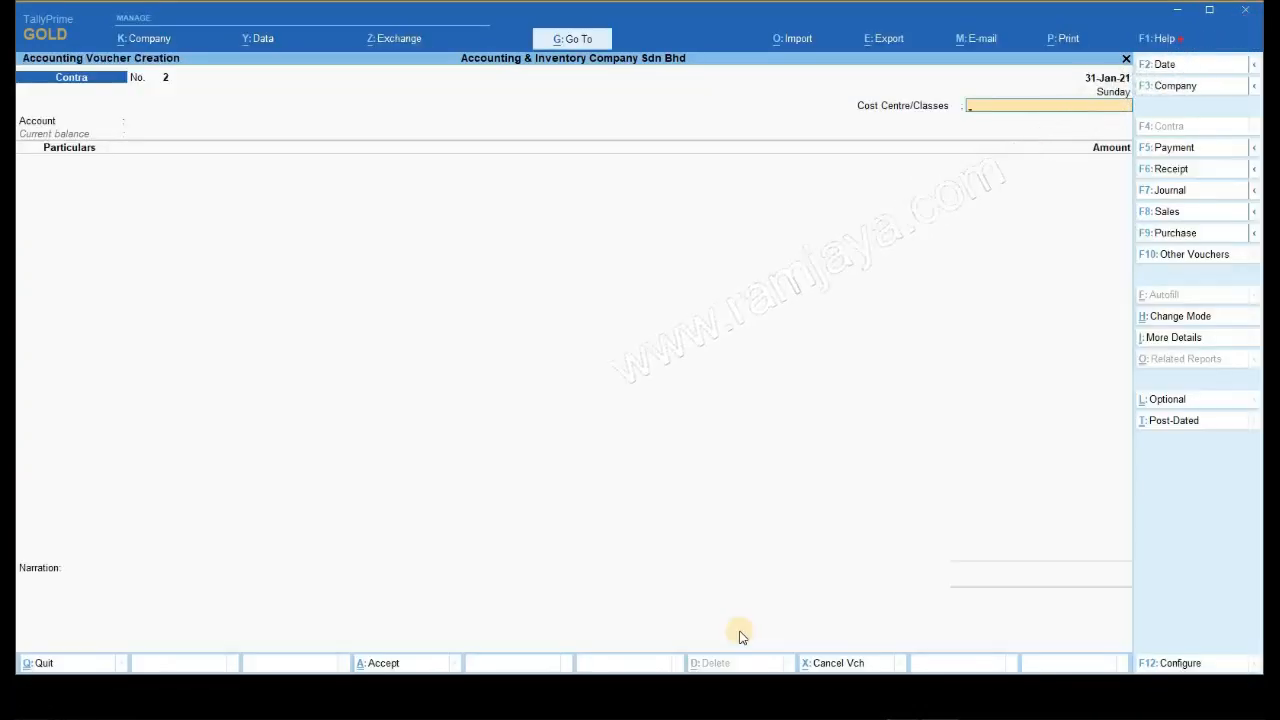
Step: View the previously entered contra voucher, return to the blank one and leave voucher creation
key("Page_Up")
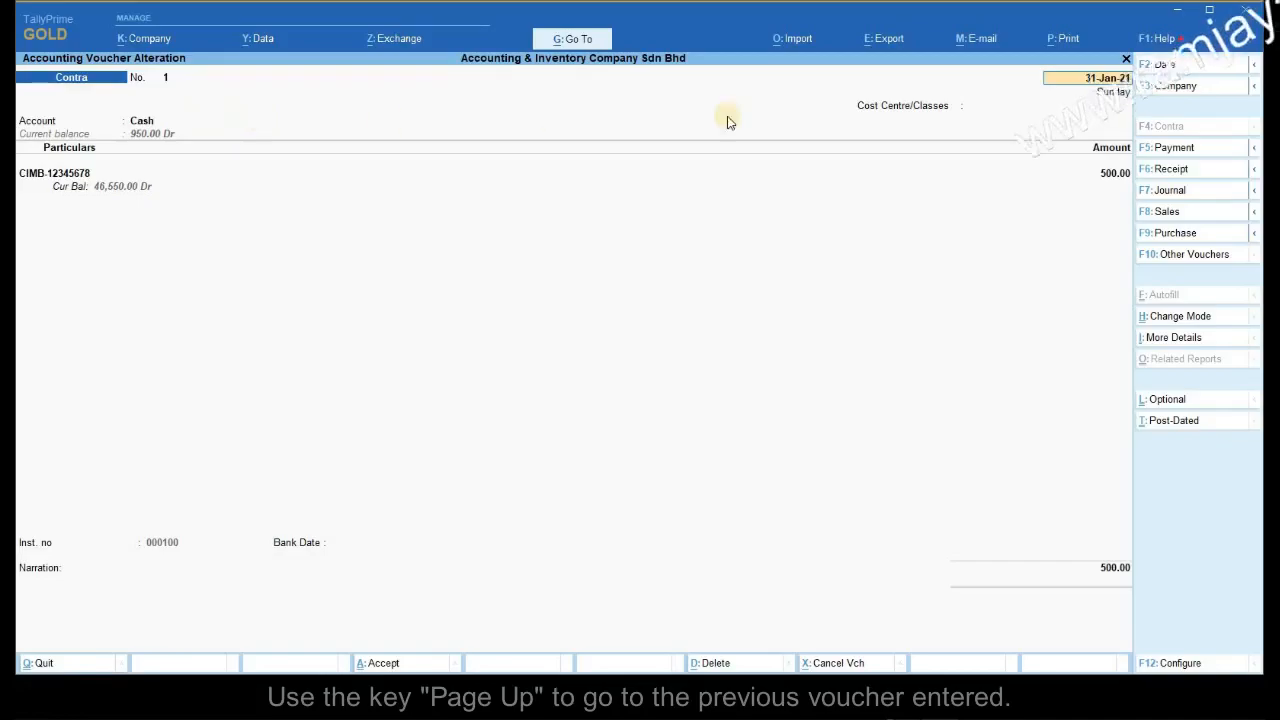
key("Page_Down")
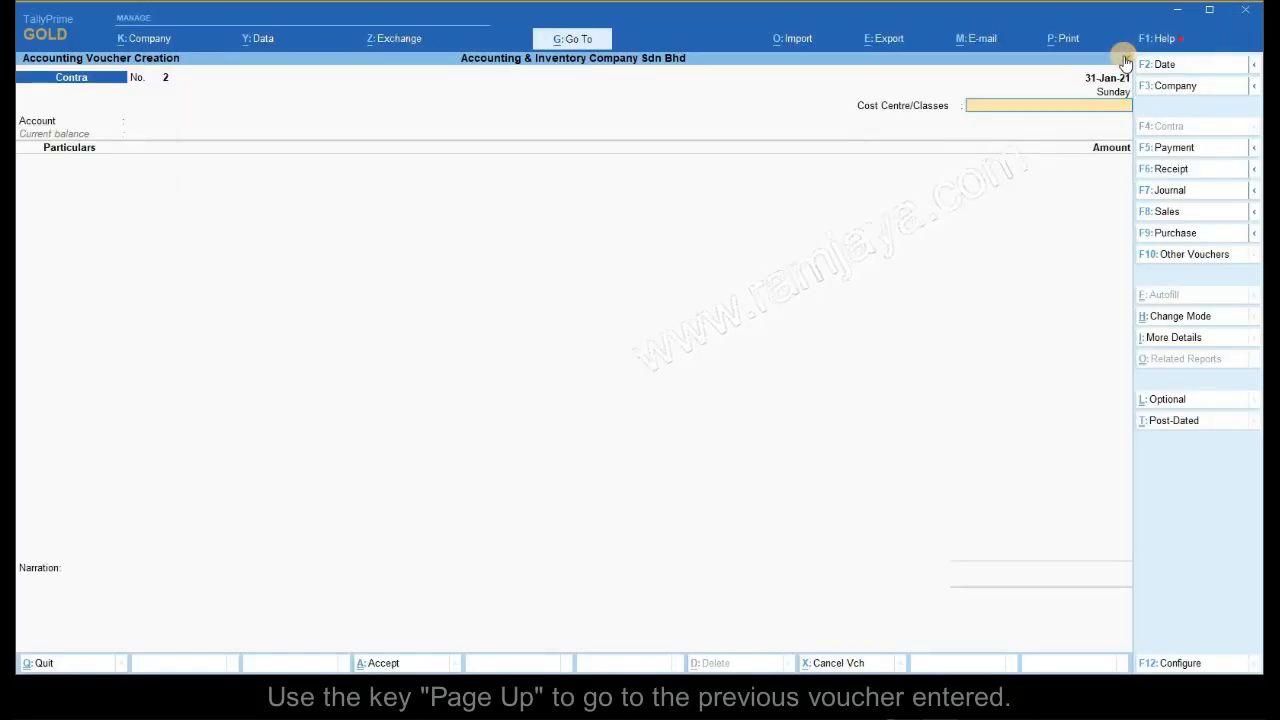
left_click(1120, 62)
Step: Open the Day Book, look at its date and period options, and open the Contra voucher for alteration
left_click(839, 336)
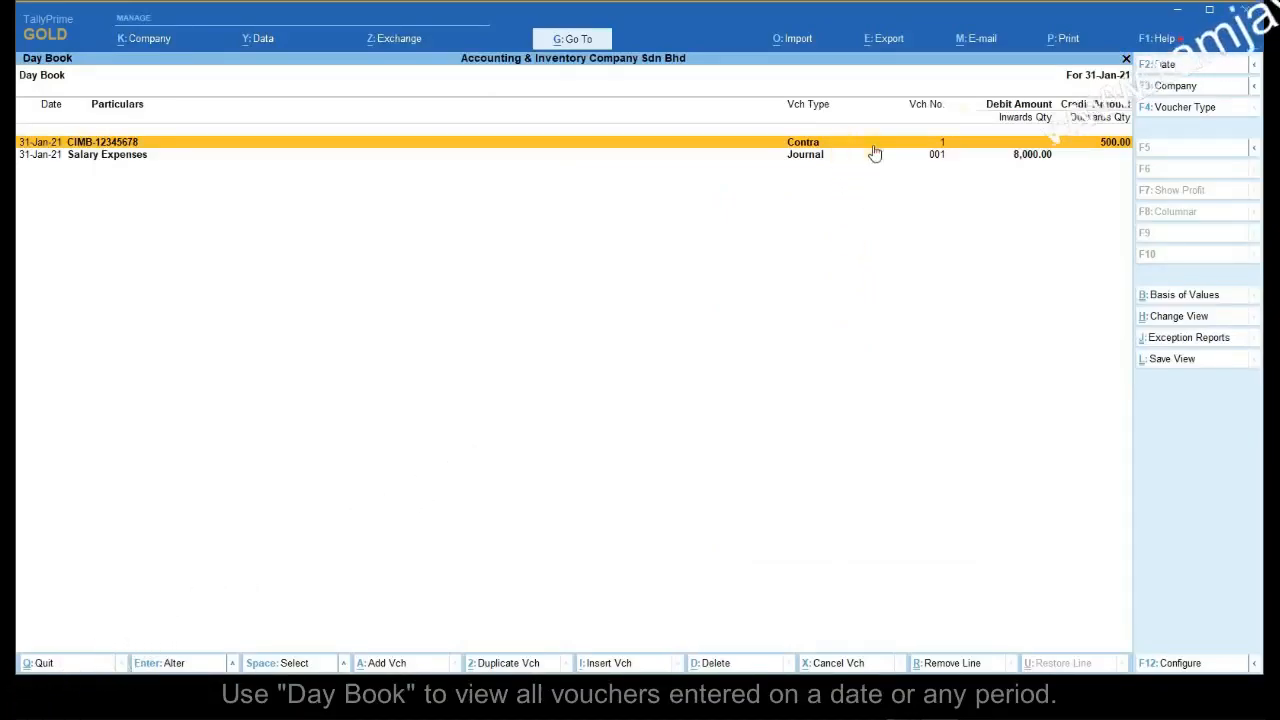
left_click(1255, 66)
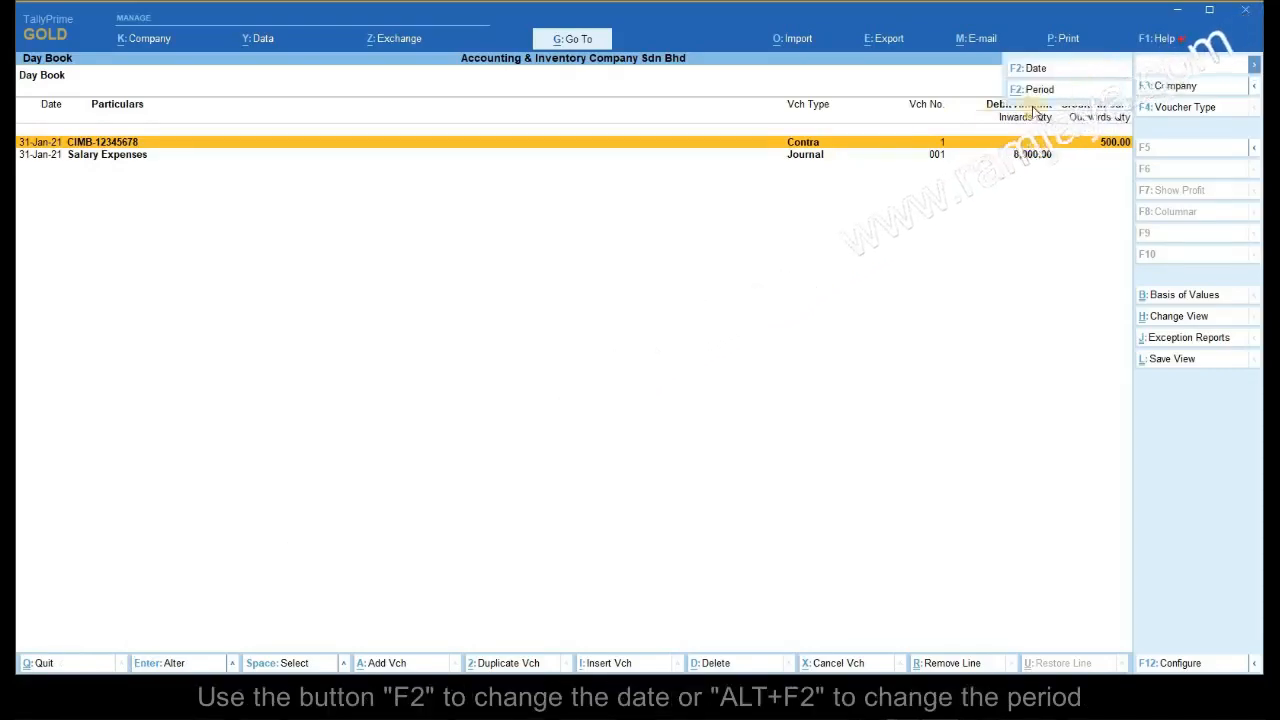
left_click(831, 147)
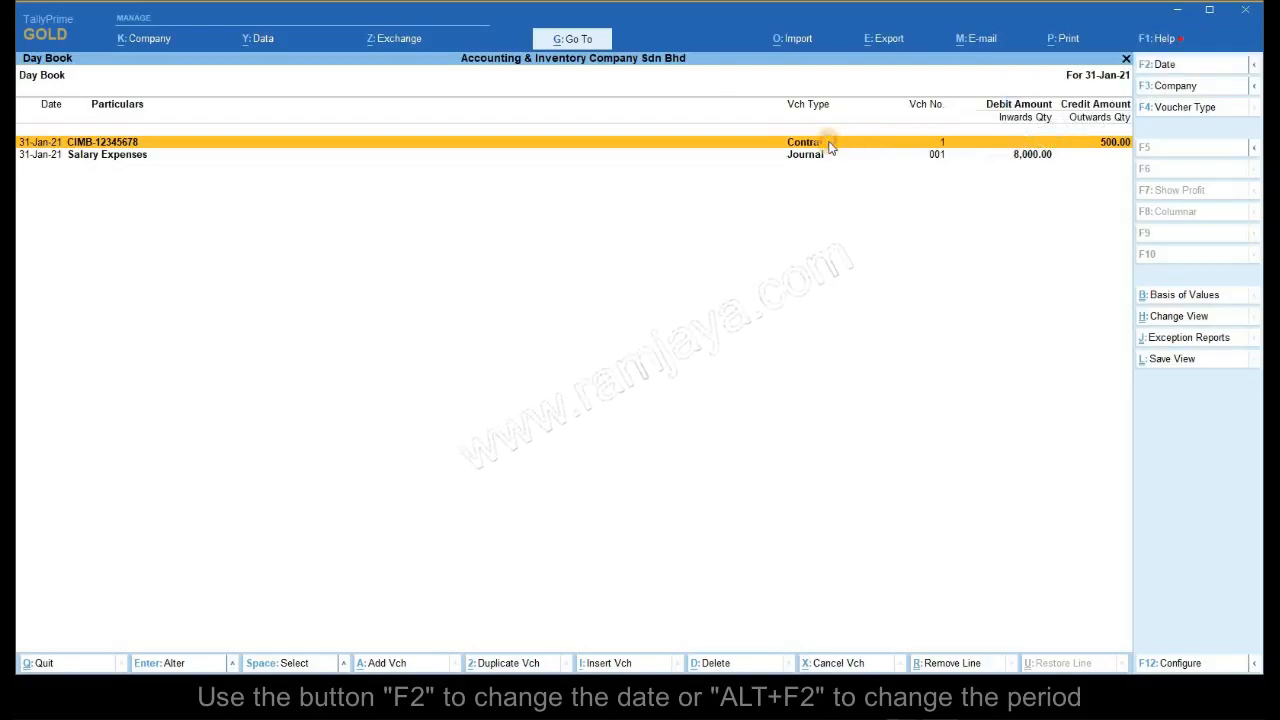
left_click(829, 147)
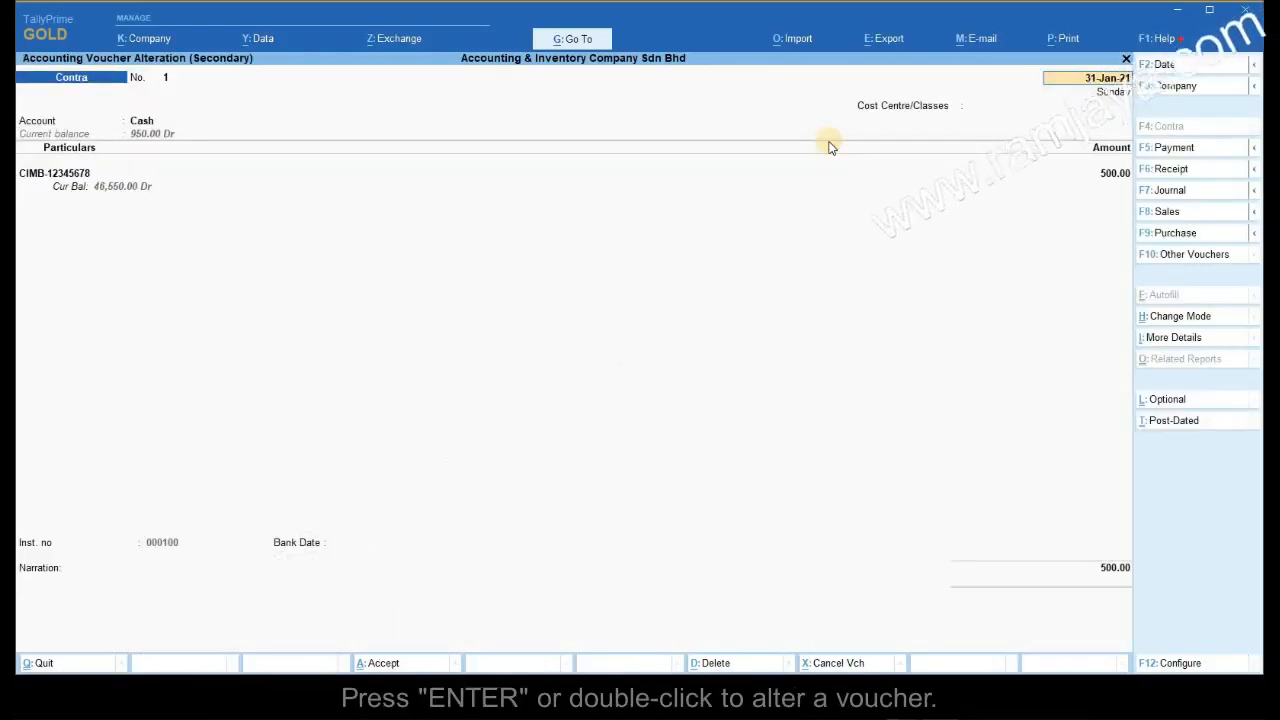
Step: Bring up the print configuration for the current contra voucher and expand it to show all options
left_click(1065, 42)
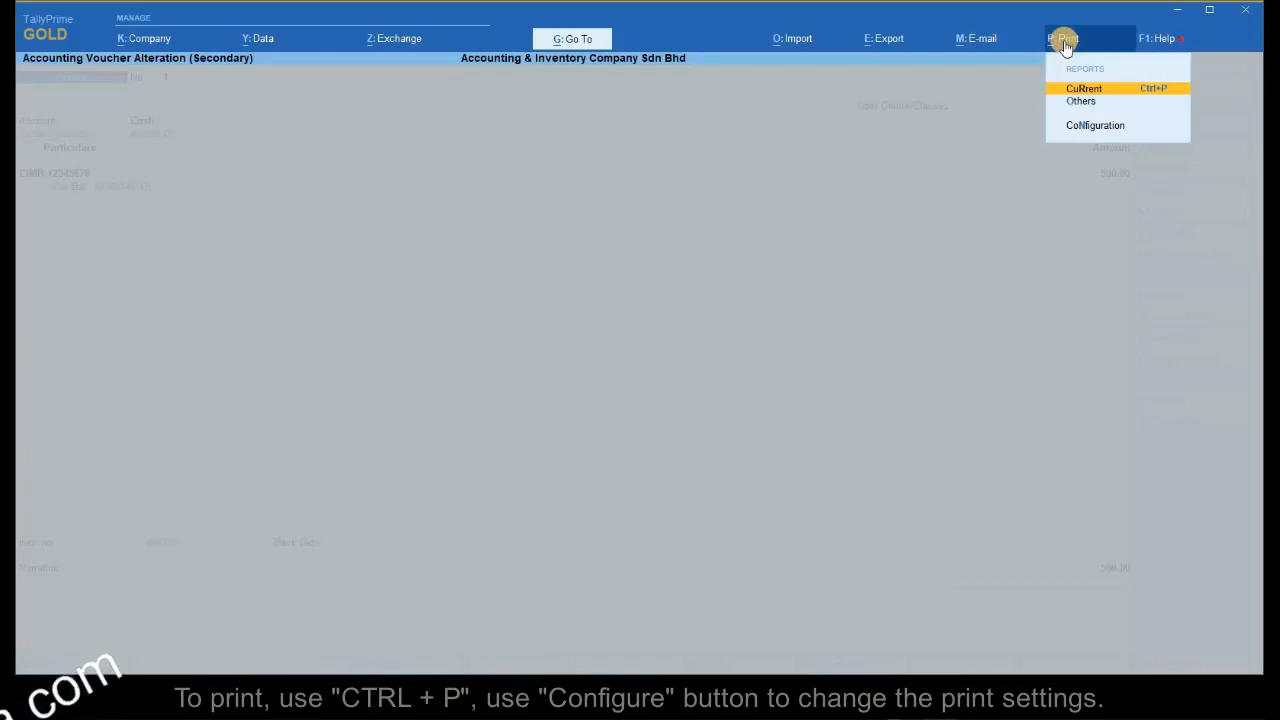
left_click(1115, 90)
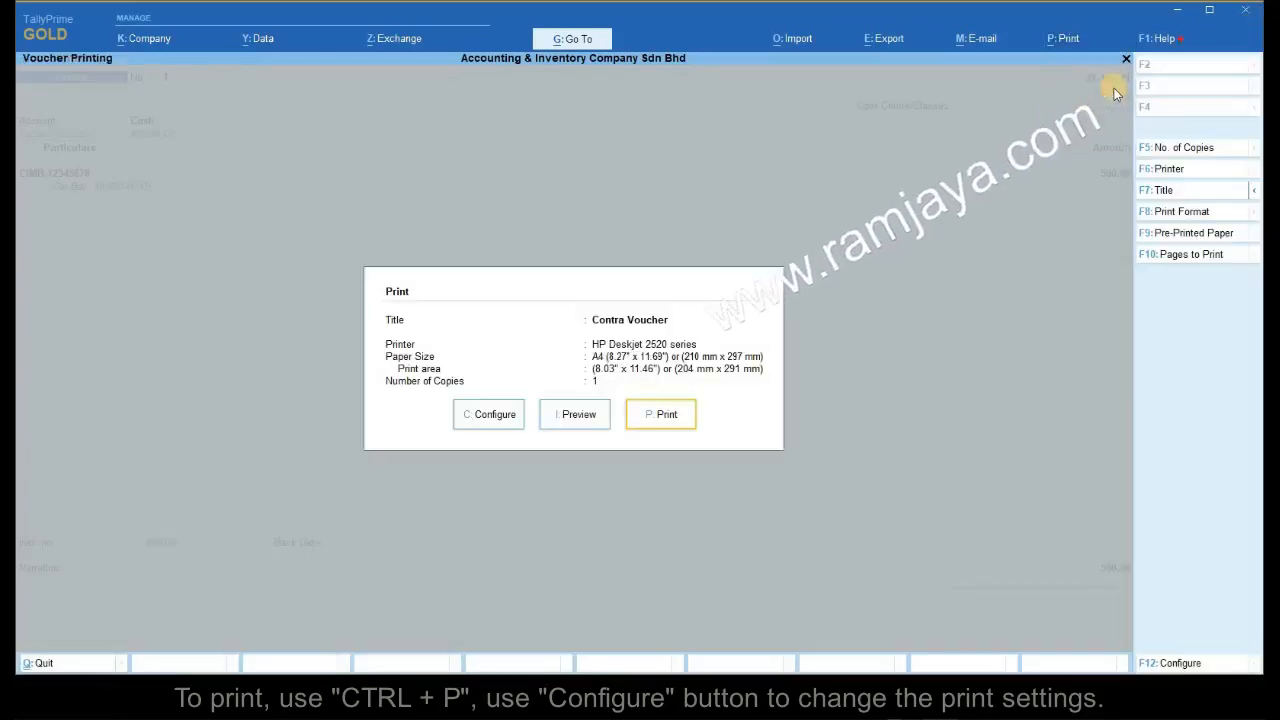
left_click(492, 414)
left_click(733, 139)
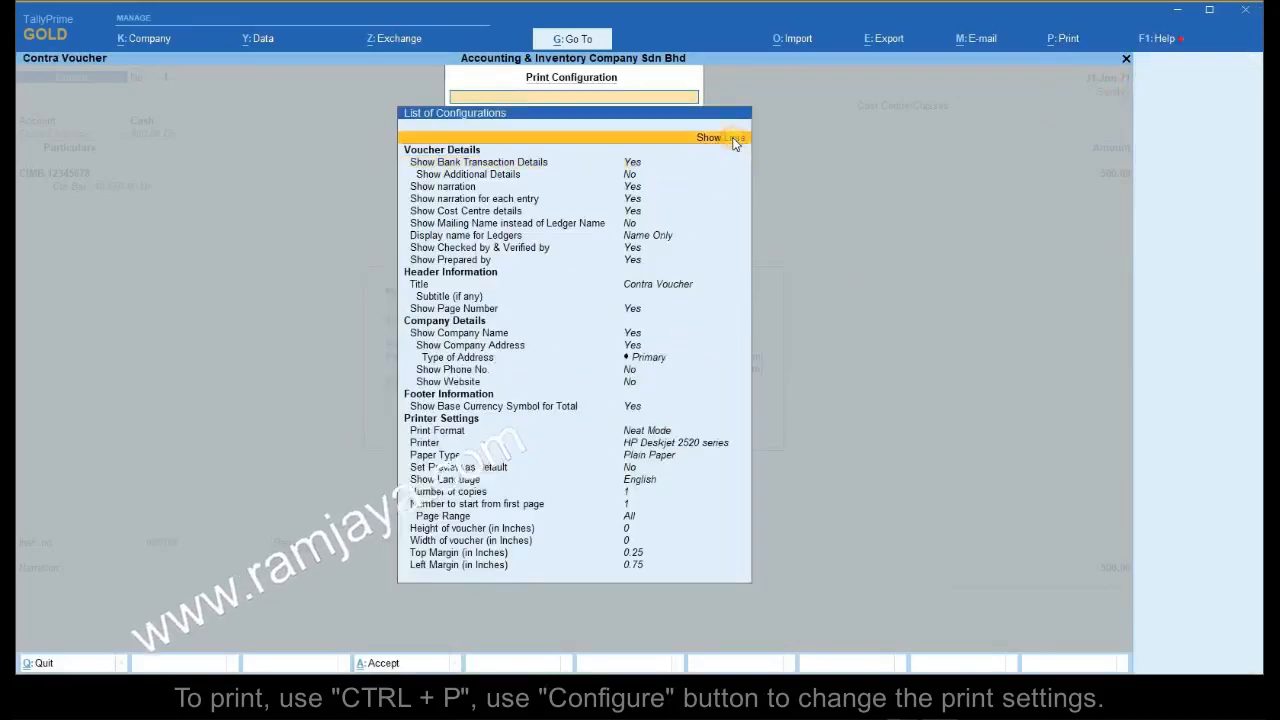
Step: Examine the print options for bank transaction details, narration, checked and prepared by, and voucher height and width
left_click(677, 165)
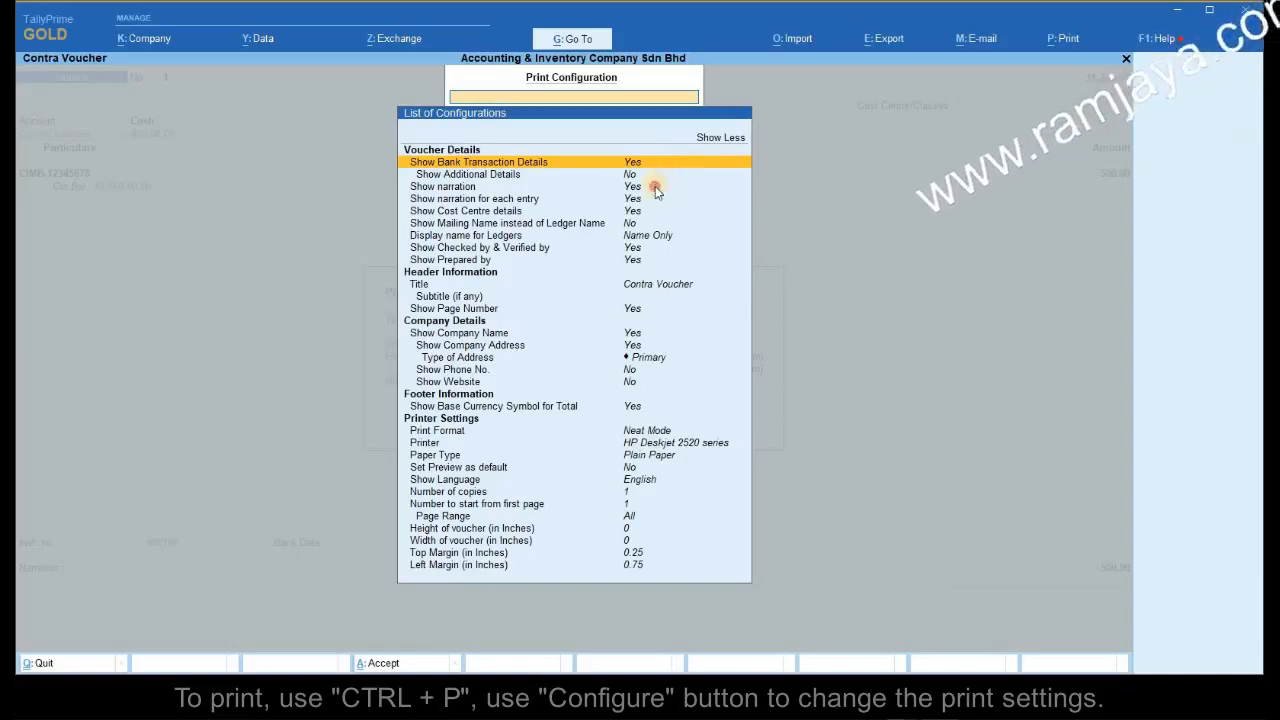
left_click(650, 192)
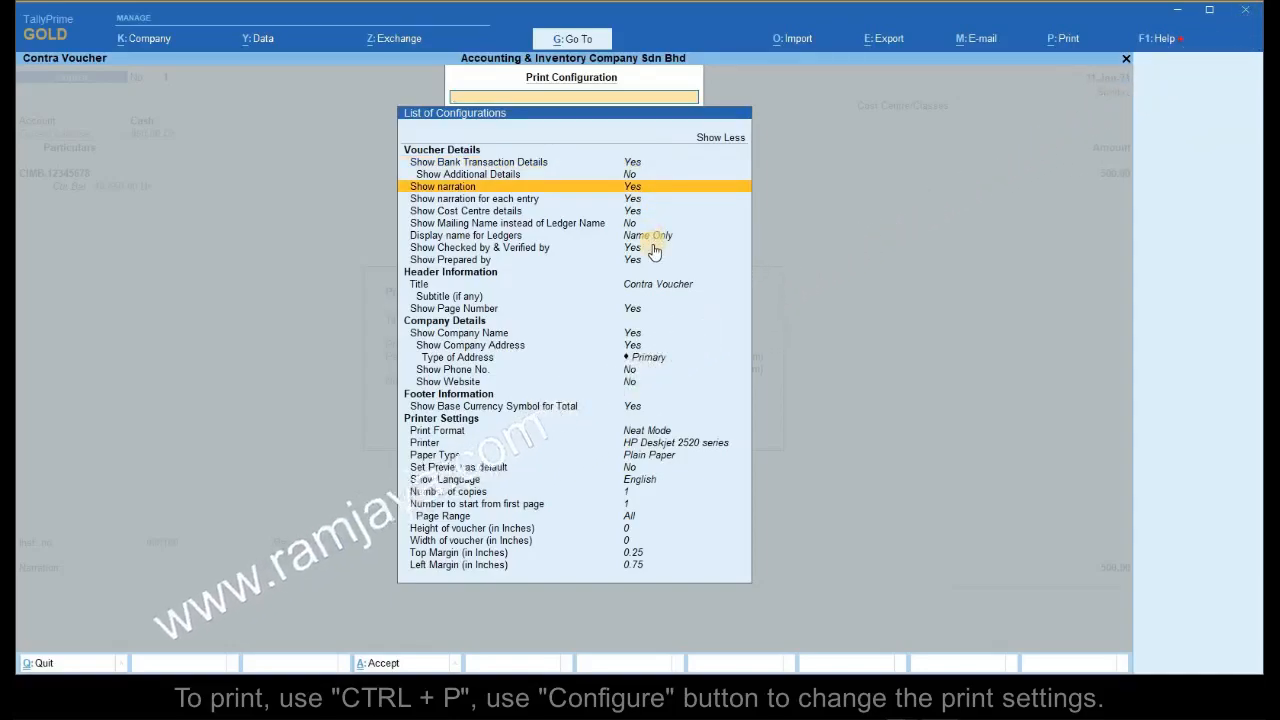
left_click(652, 249)
left_click(650, 261)
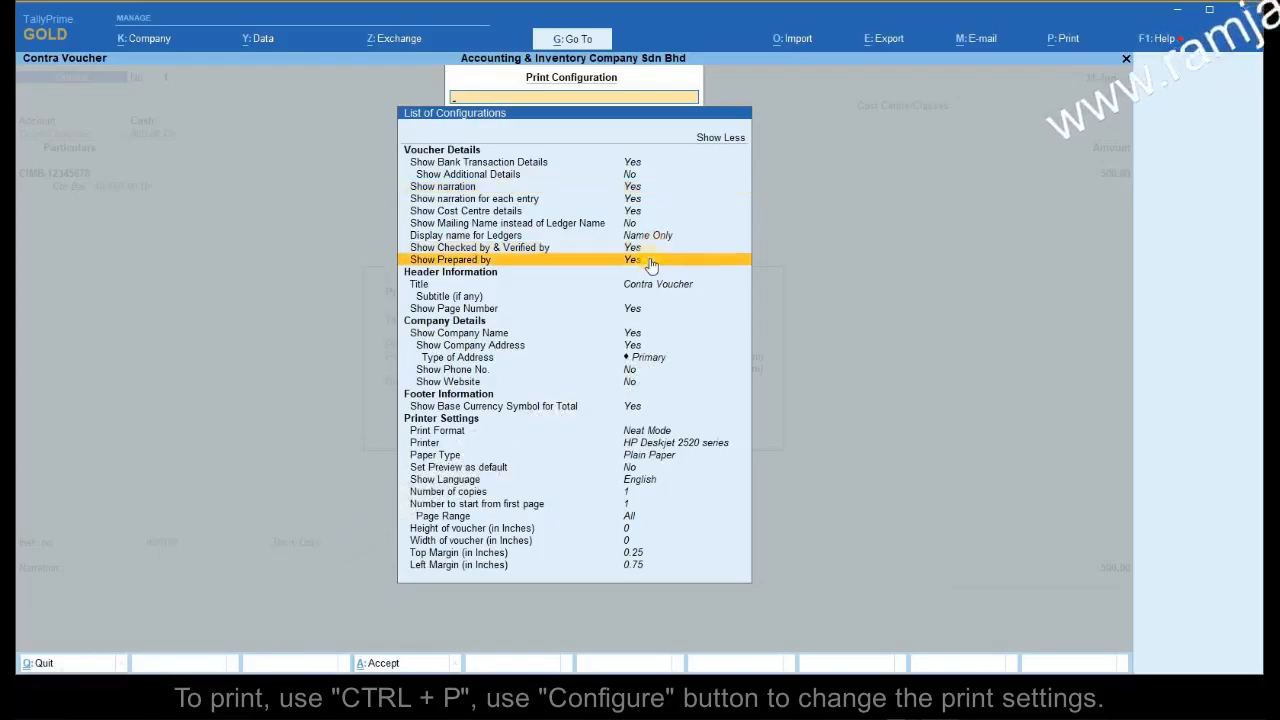
left_click(638, 529)
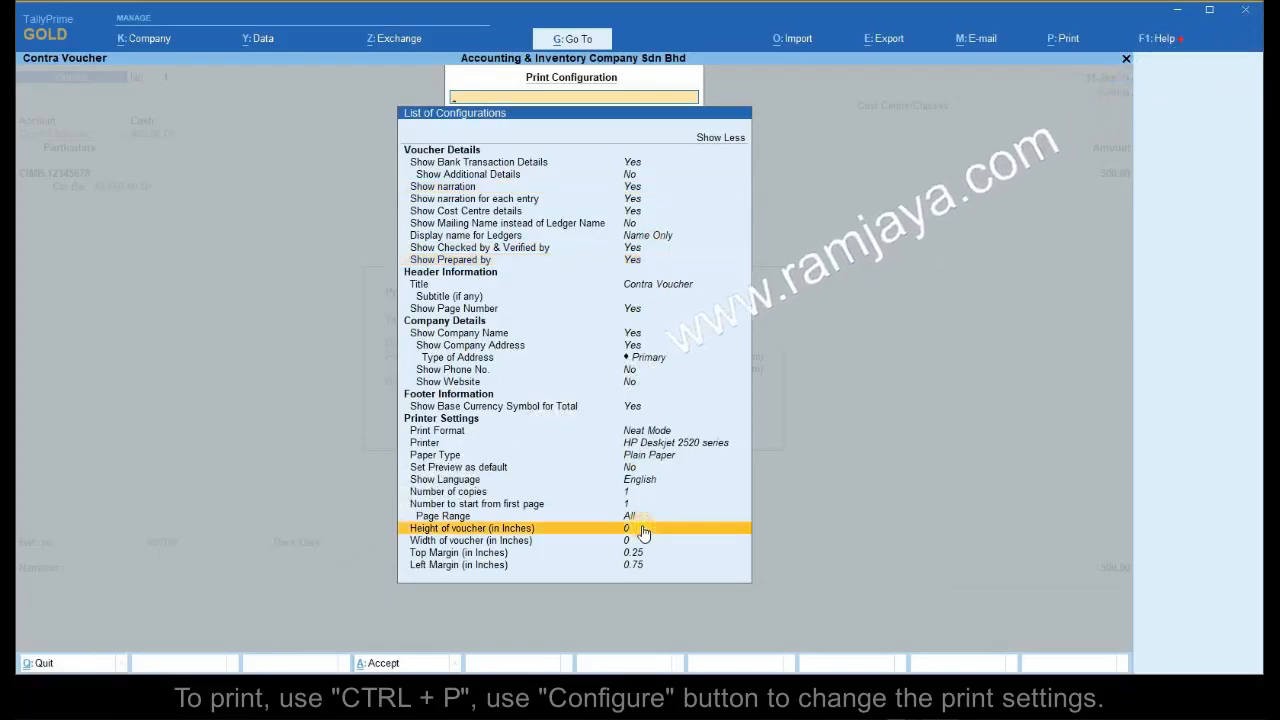
left_click(640, 542)
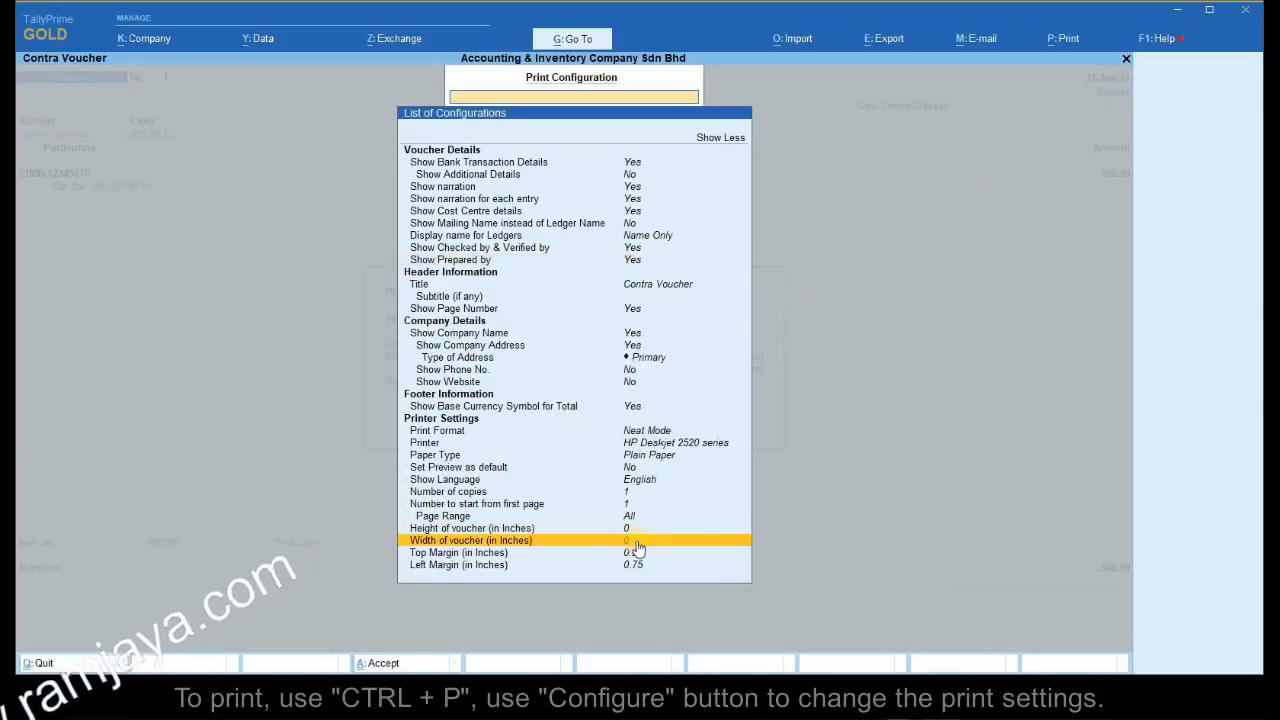
Step: Leave the print configuration and preview the printed contra voucher, zooming in to examine its entries, bank details and signature lines
key("Escape")
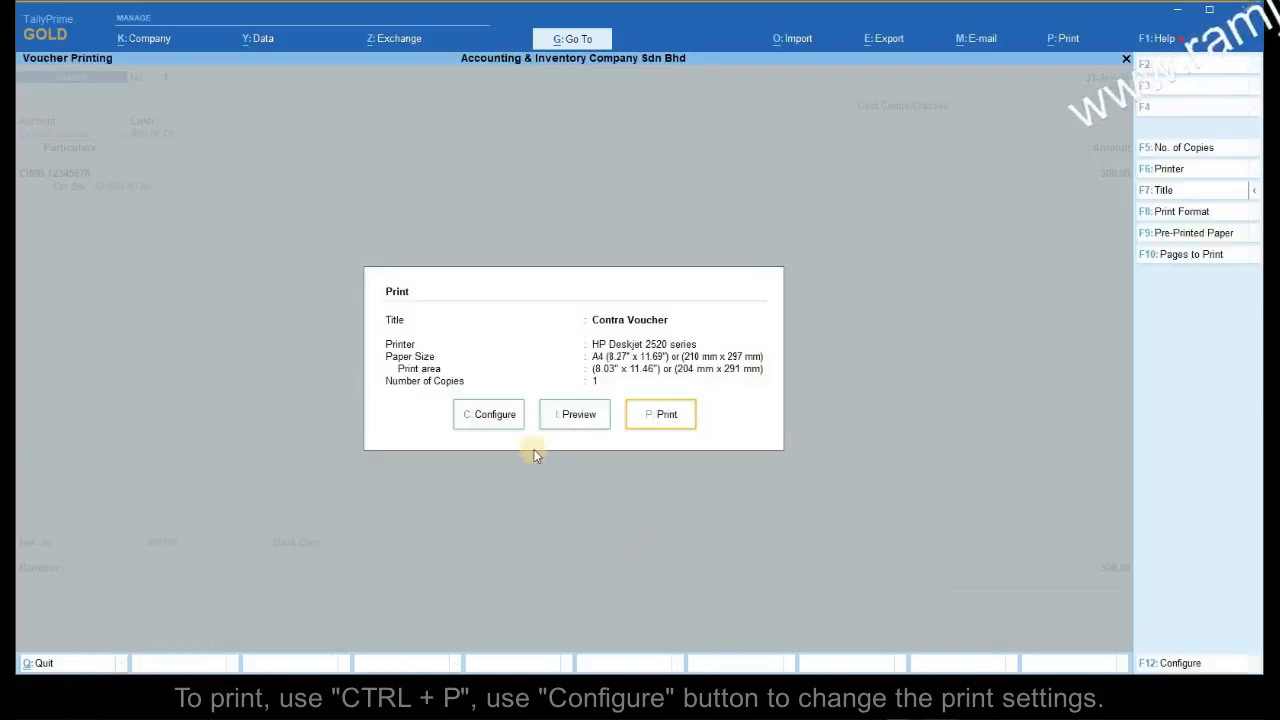
left_click(543, 423)
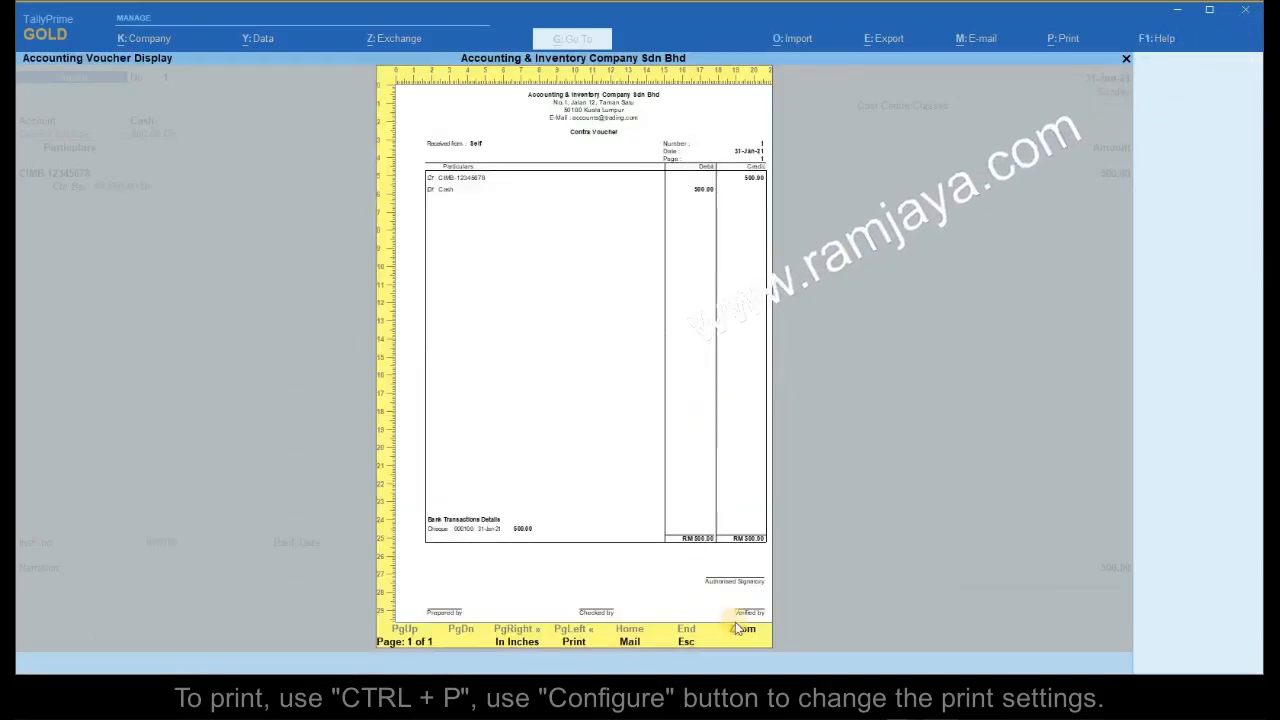
left_click(740, 628)
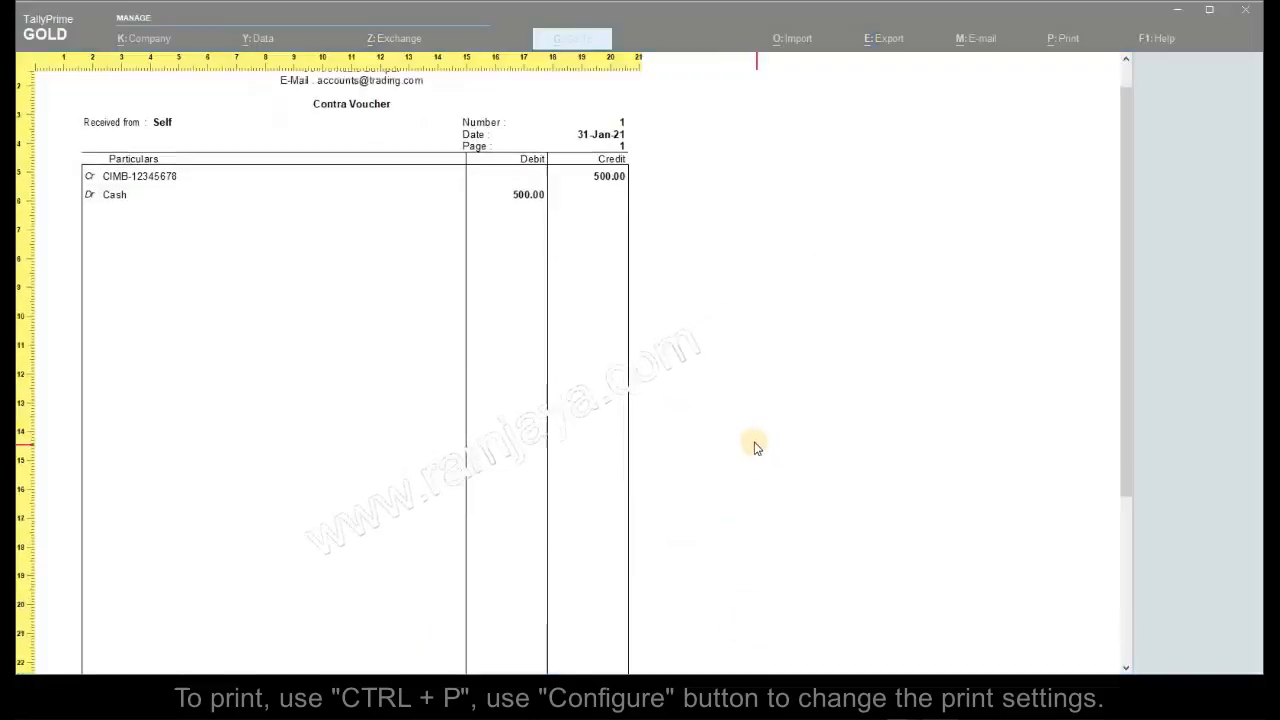
scroll(757, 448, "down", 8)
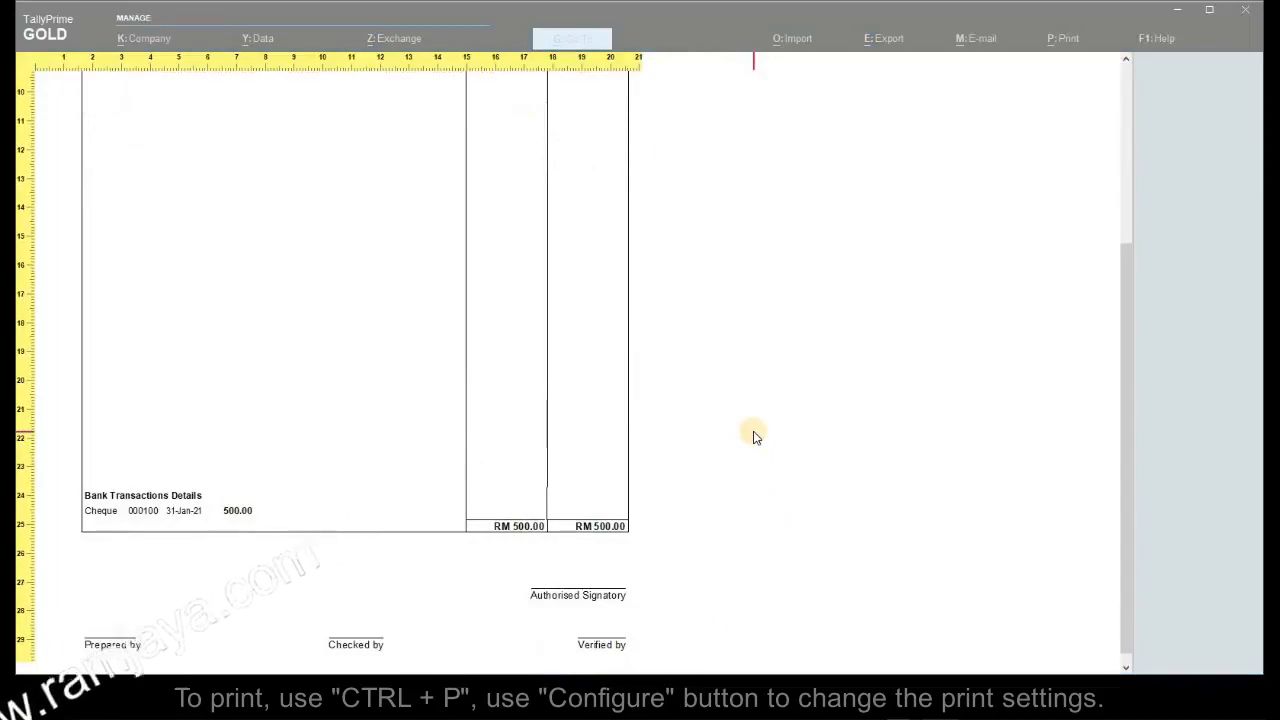
key("Escape")
key("Escape")
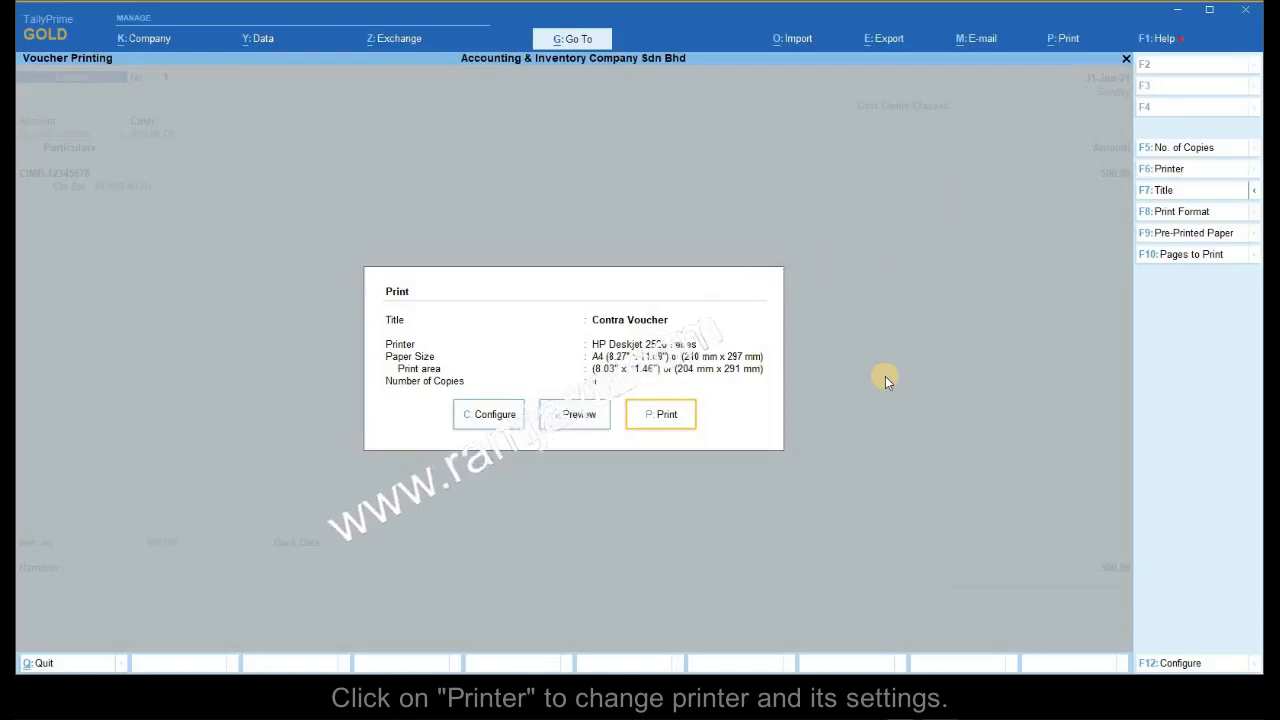
Step: Select the HP Deskjet 2520 series printer with A4 paper size, and leave voucher and cheque printing without printing
key("F6")
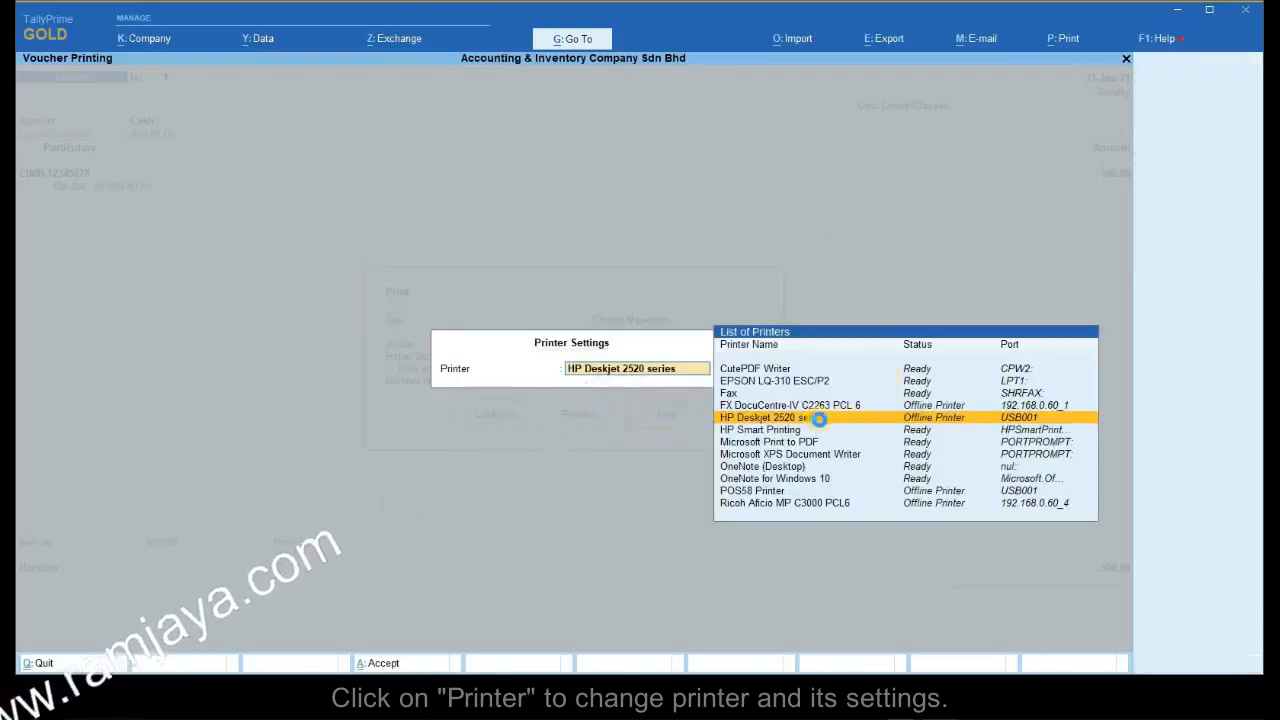
left_click(821, 421)
left_click(157, 92)
left_click(100, 106)
left_click(386, 327)
left_click(217, 124)
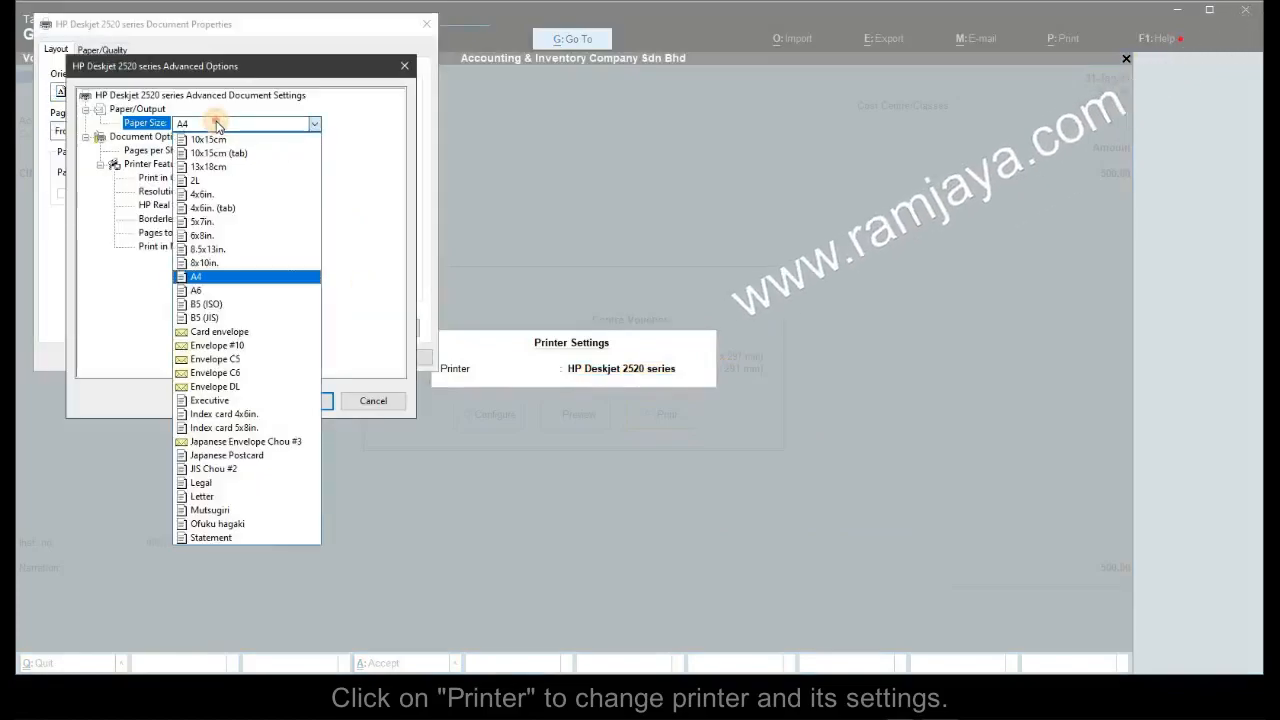
left_click(245, 274)
left_click(300, 400)
left_click(330, 360)
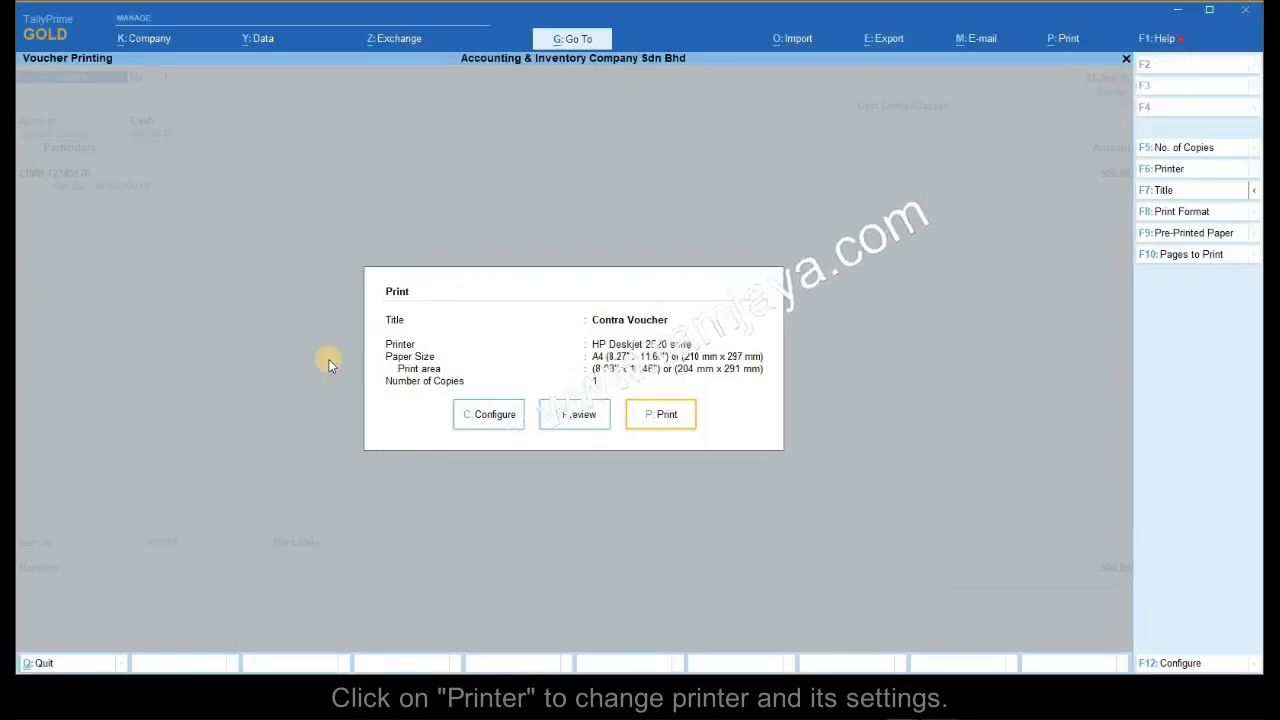
key("Escape")
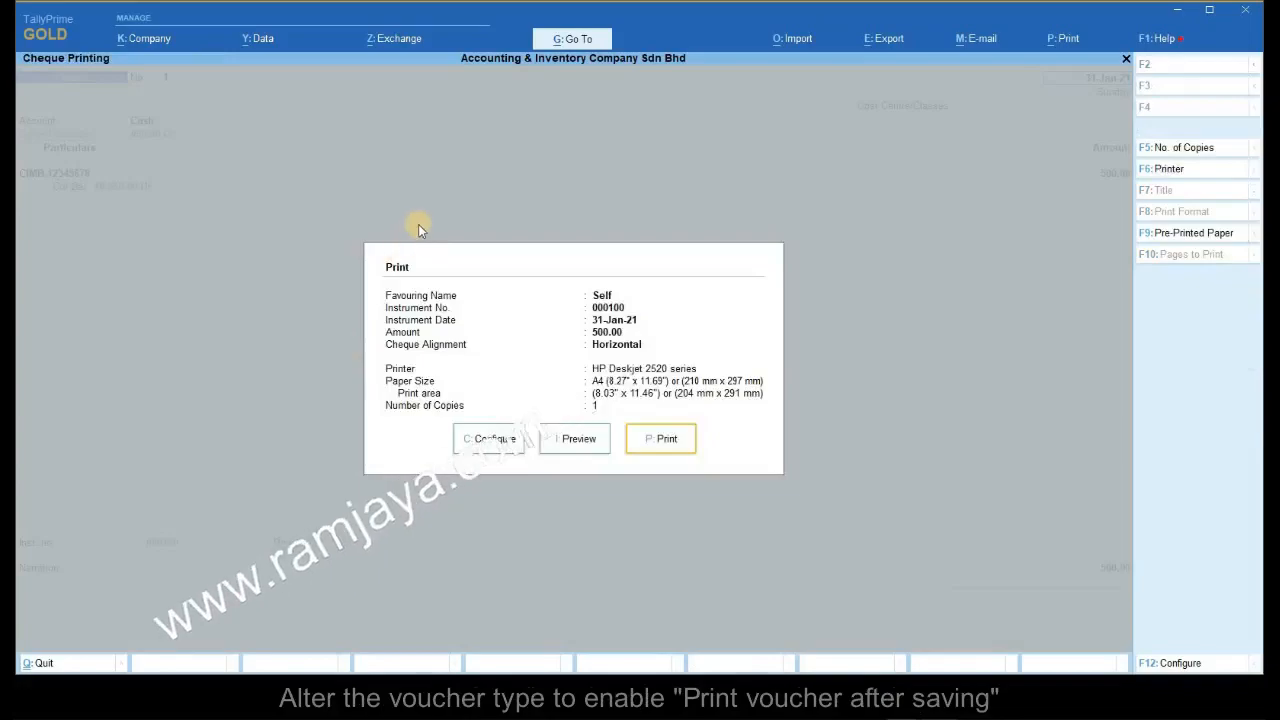
key("Escape")
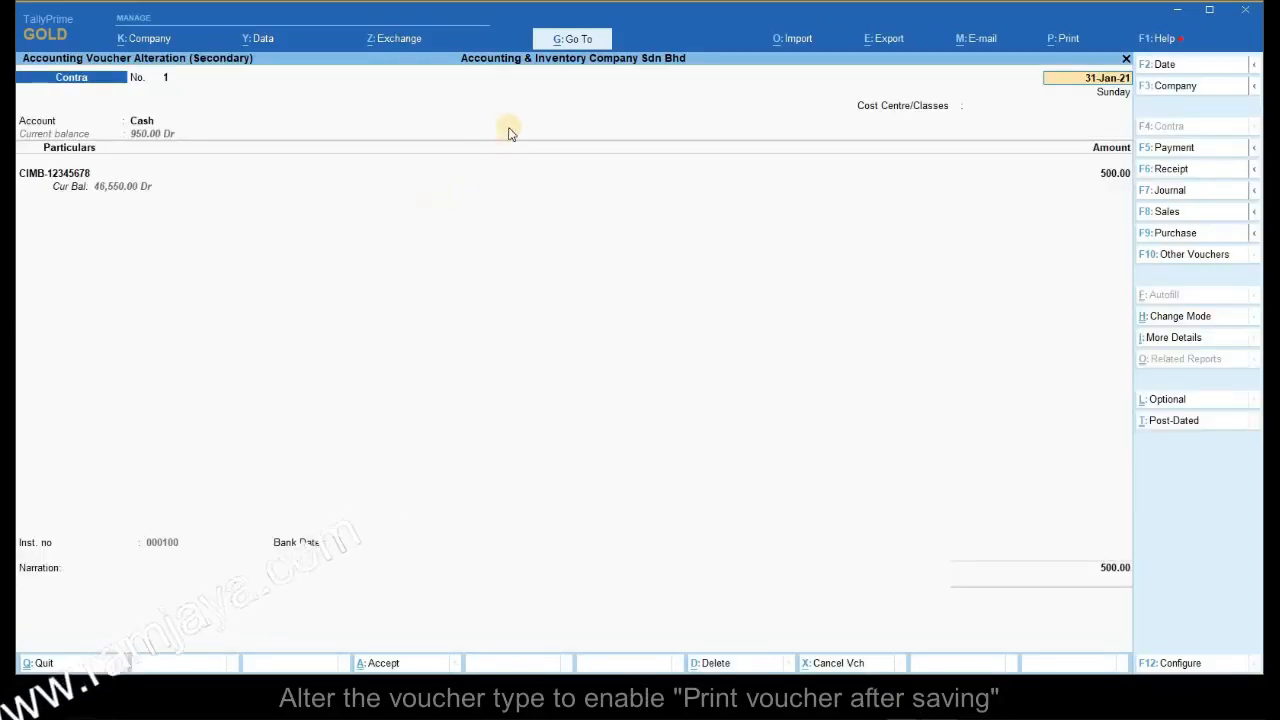
Step: Alter the Contra voucher type to enable Print voucher after saving, save it and return to the voucher
left_click(579, 45)
left_click(745, 178)
type("Con")
key("Return")
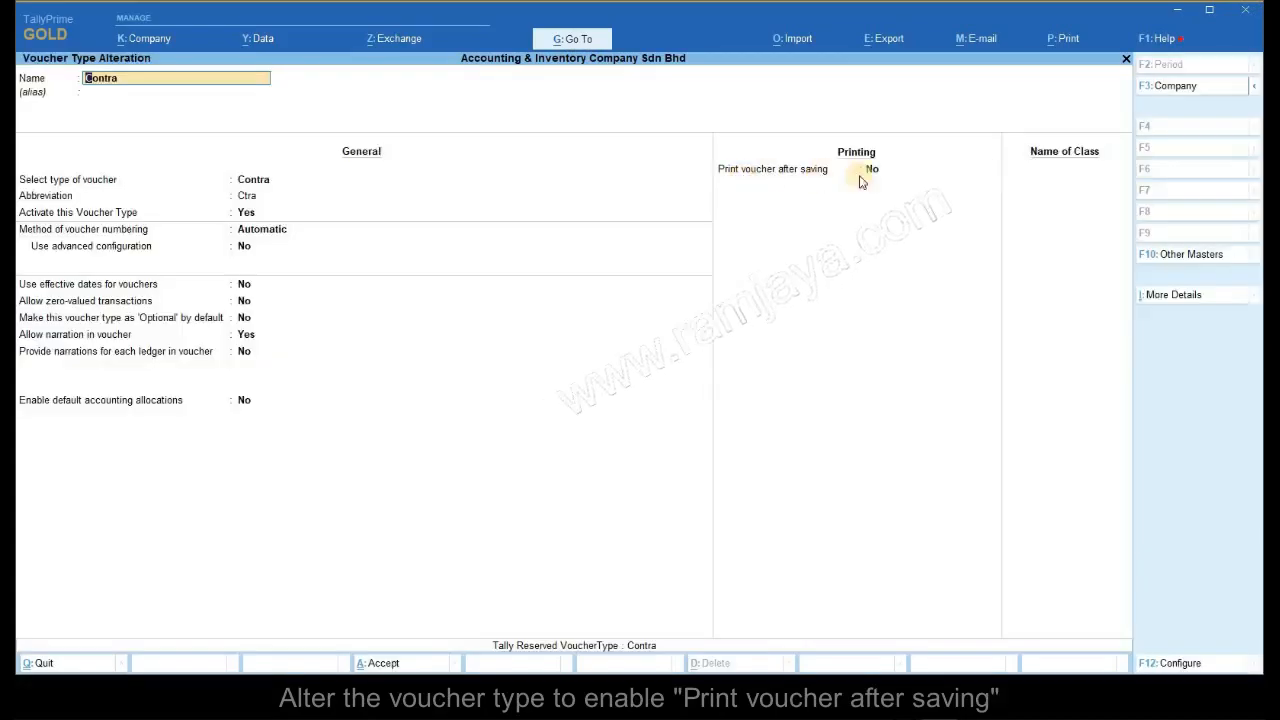
left_click(885, 171)
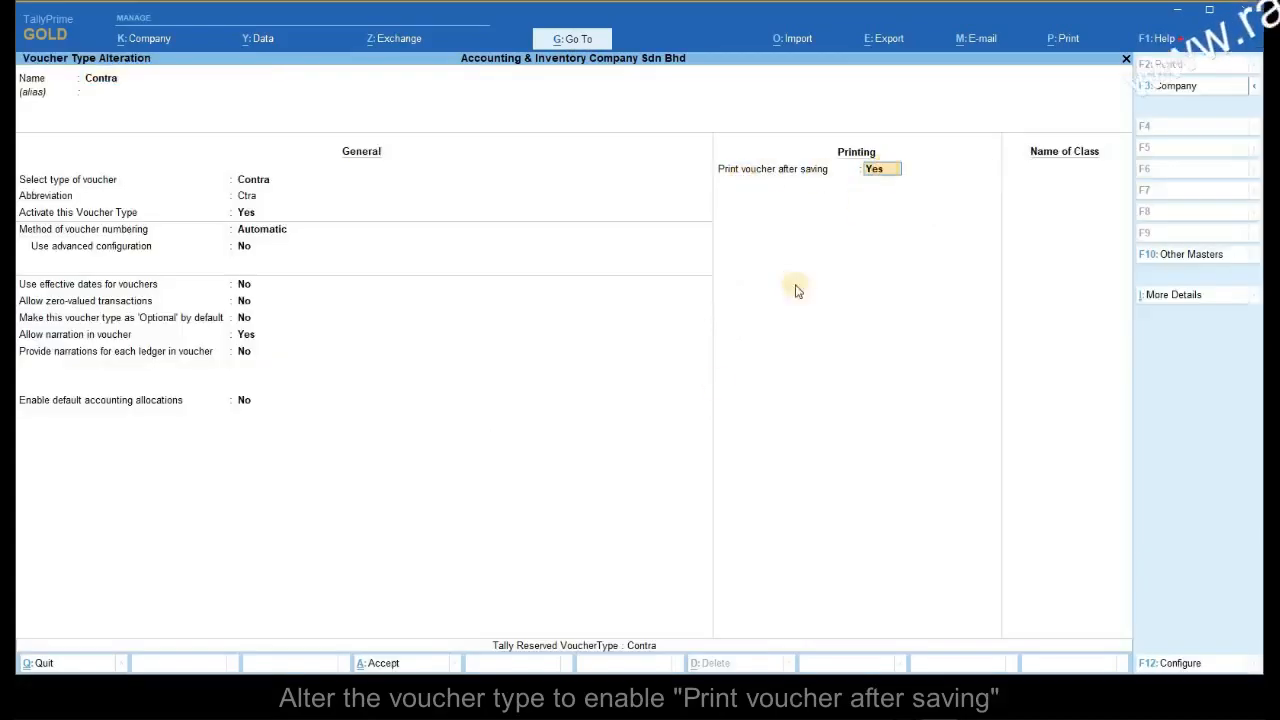
left_click(380, 665)
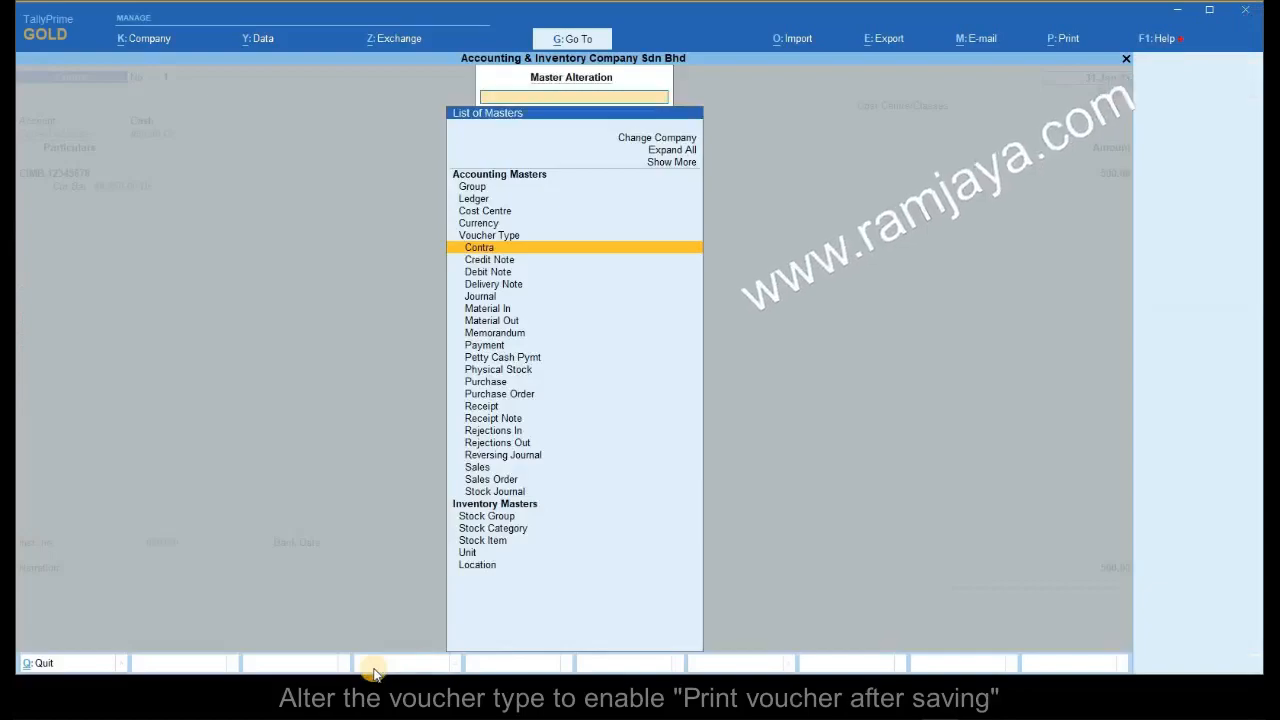
key("Escape")
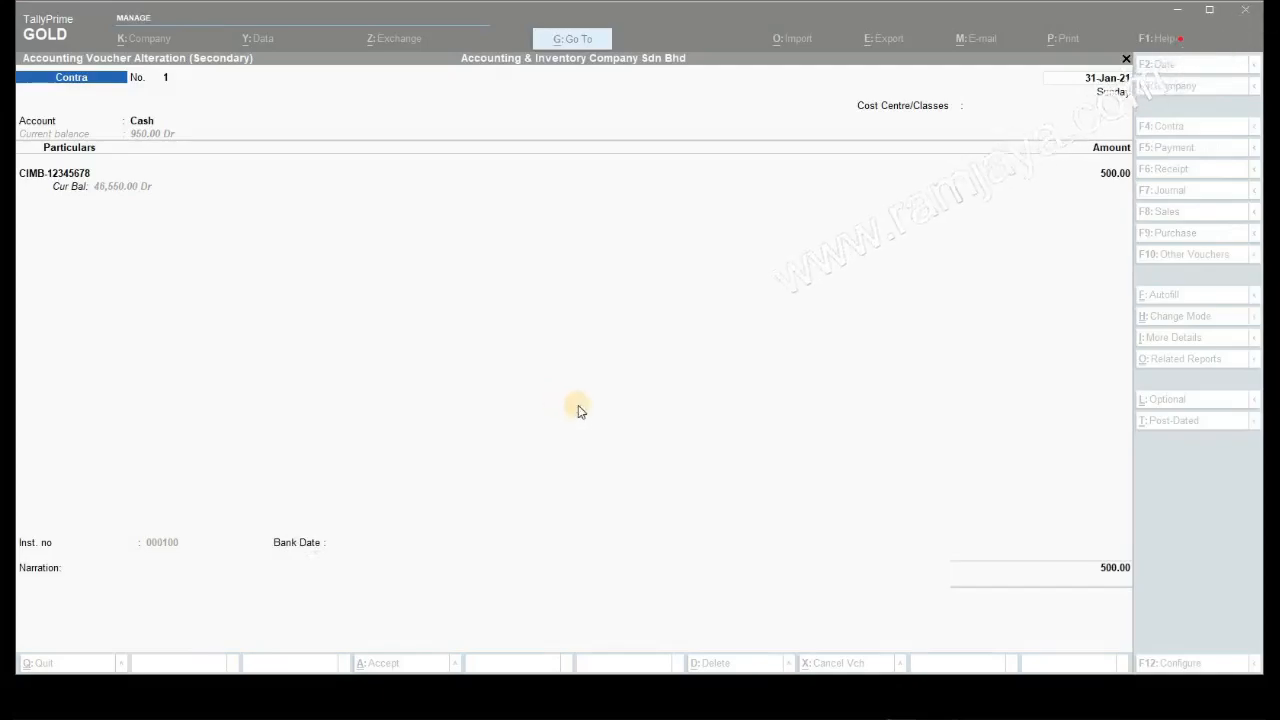
Step: Switch the contra voucher to Double Entry mode and check its debit and credit entries
left_click(1207, 330)
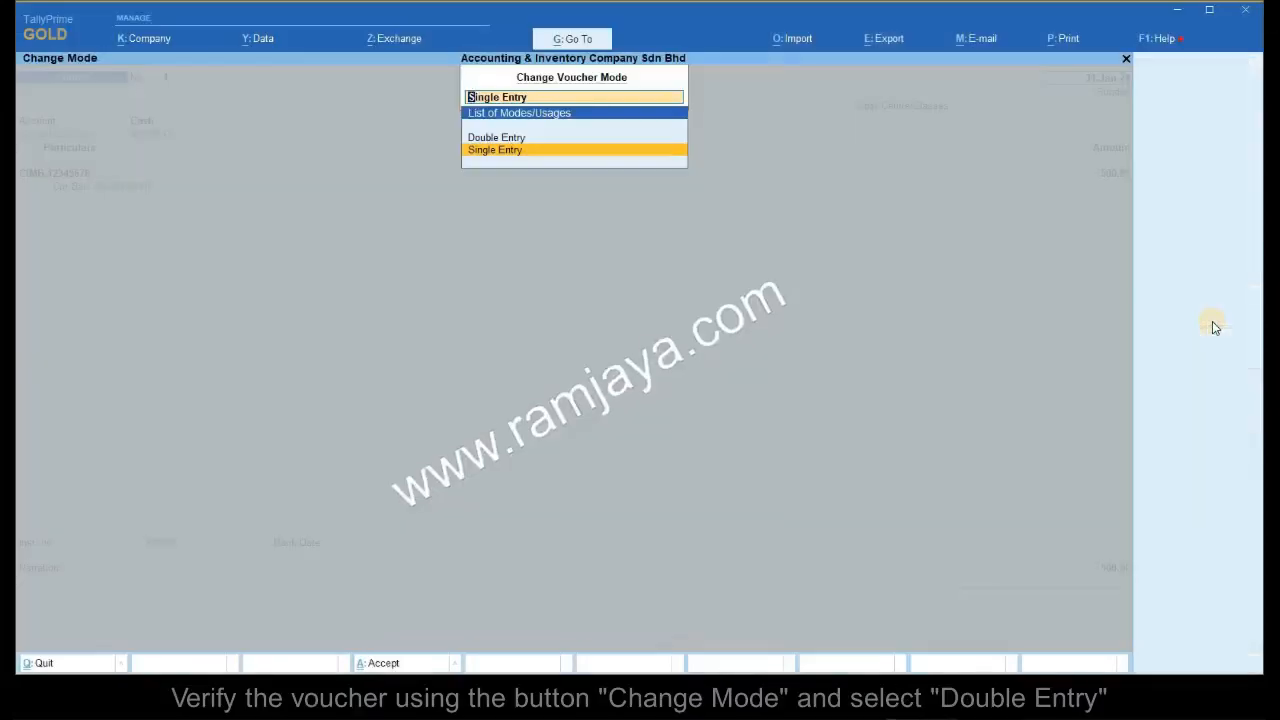
left_click(529, 139)
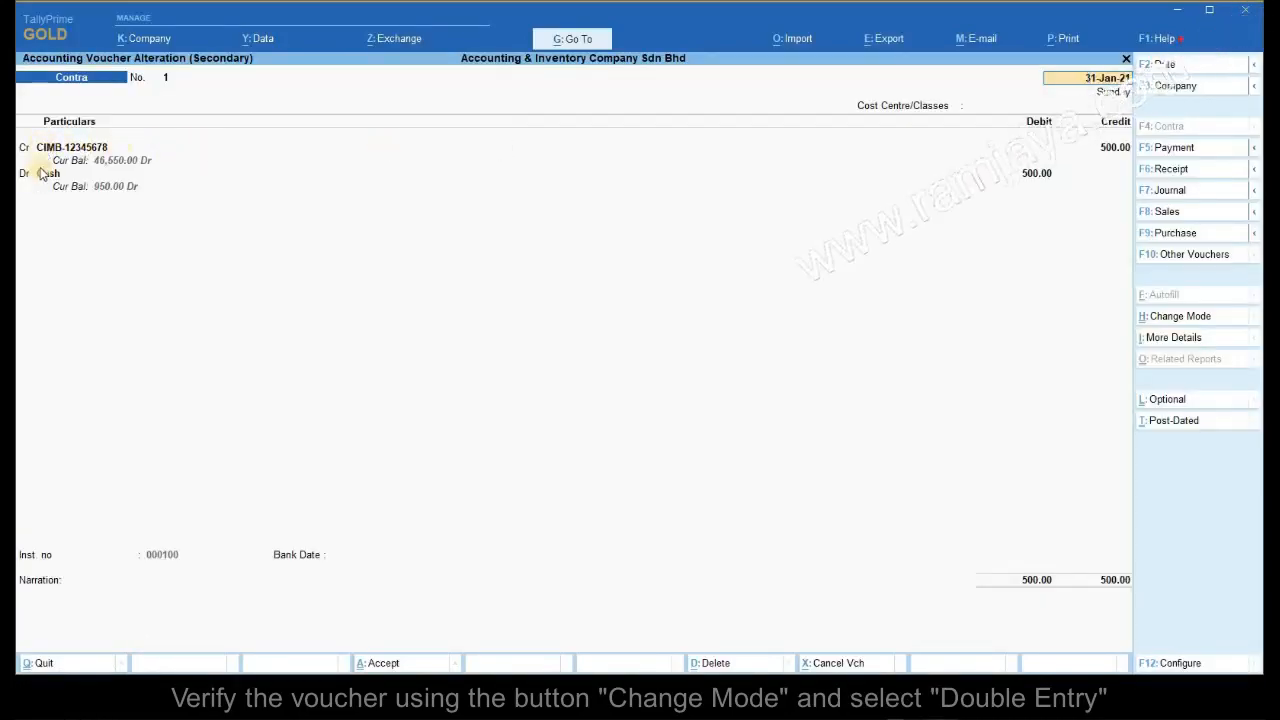
left_click(1069, 583)
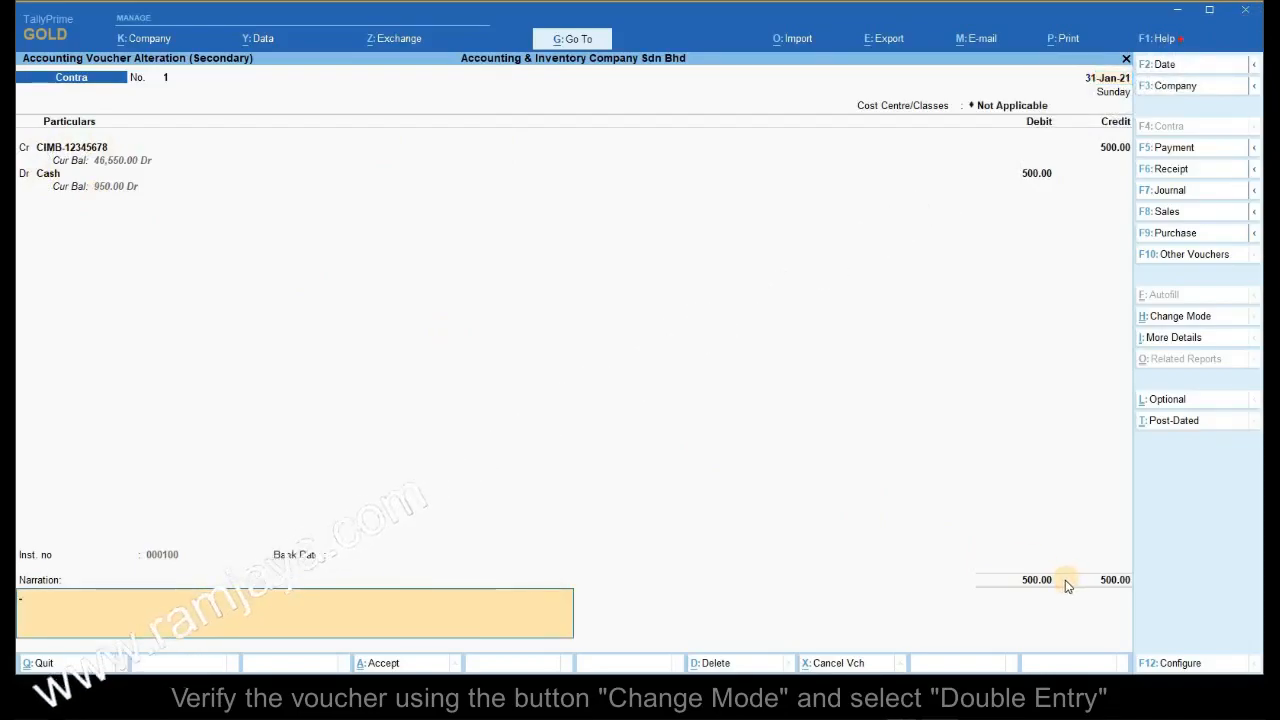
key("ctrl")
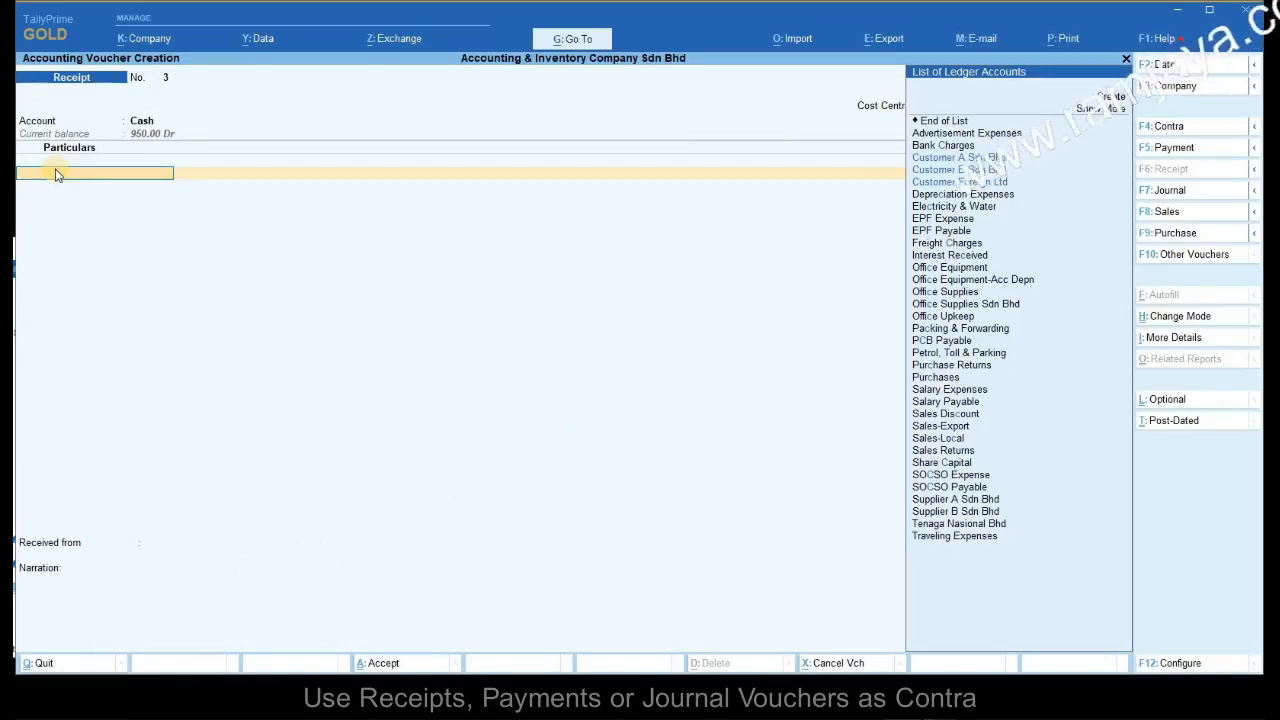
Step: In the receipt voucher, choose the CIMB bank ledger as the particulars and enter an amount of 500
type("c")
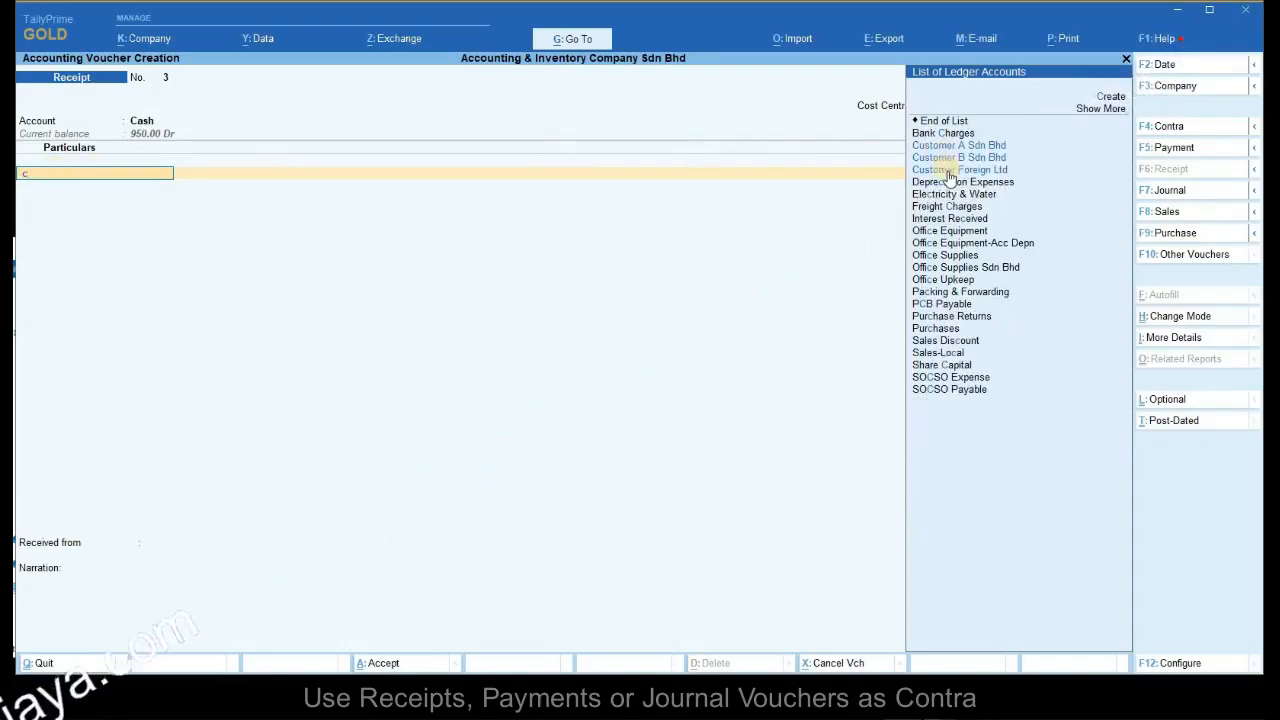
type("i")
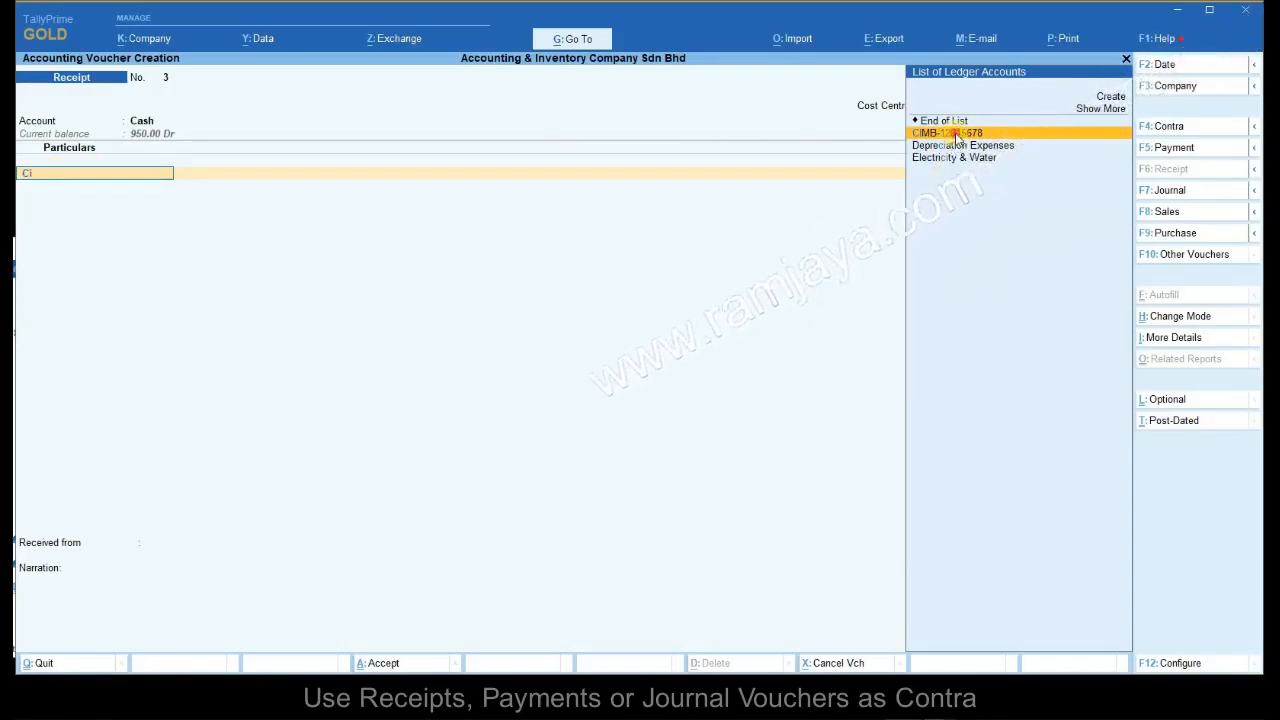
left_click(956, 135)
type("500")
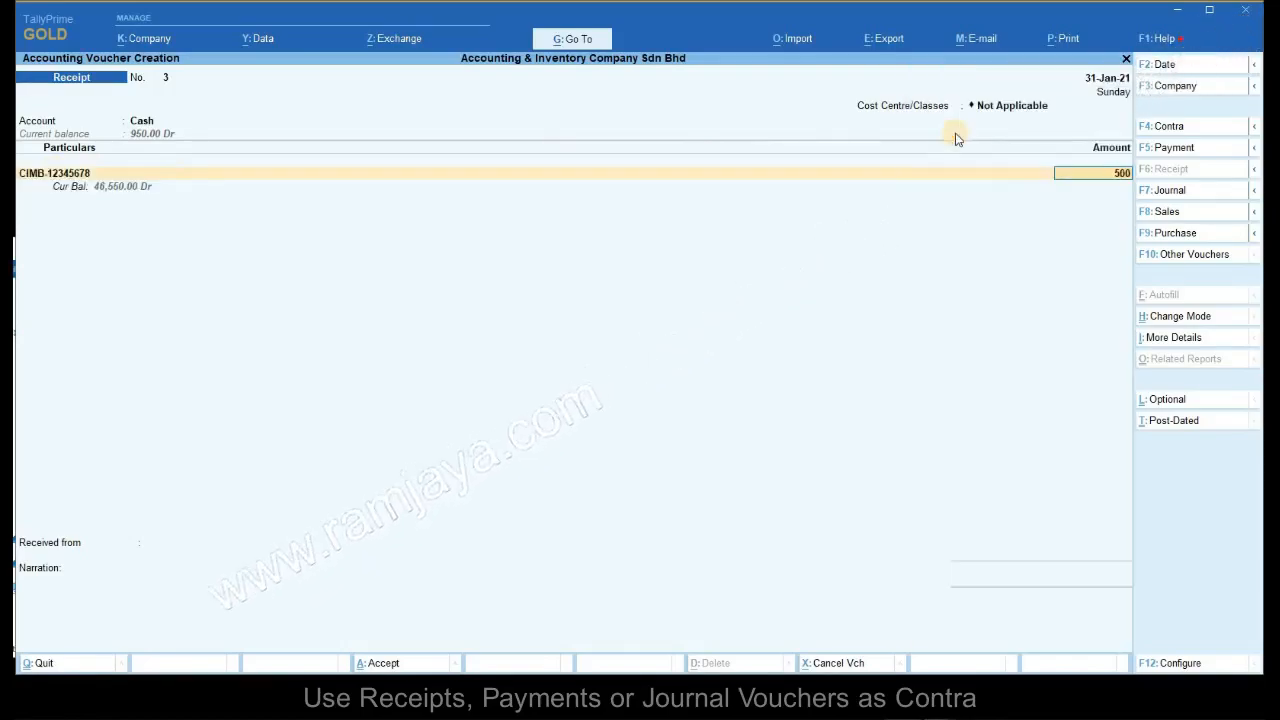
key("Return")
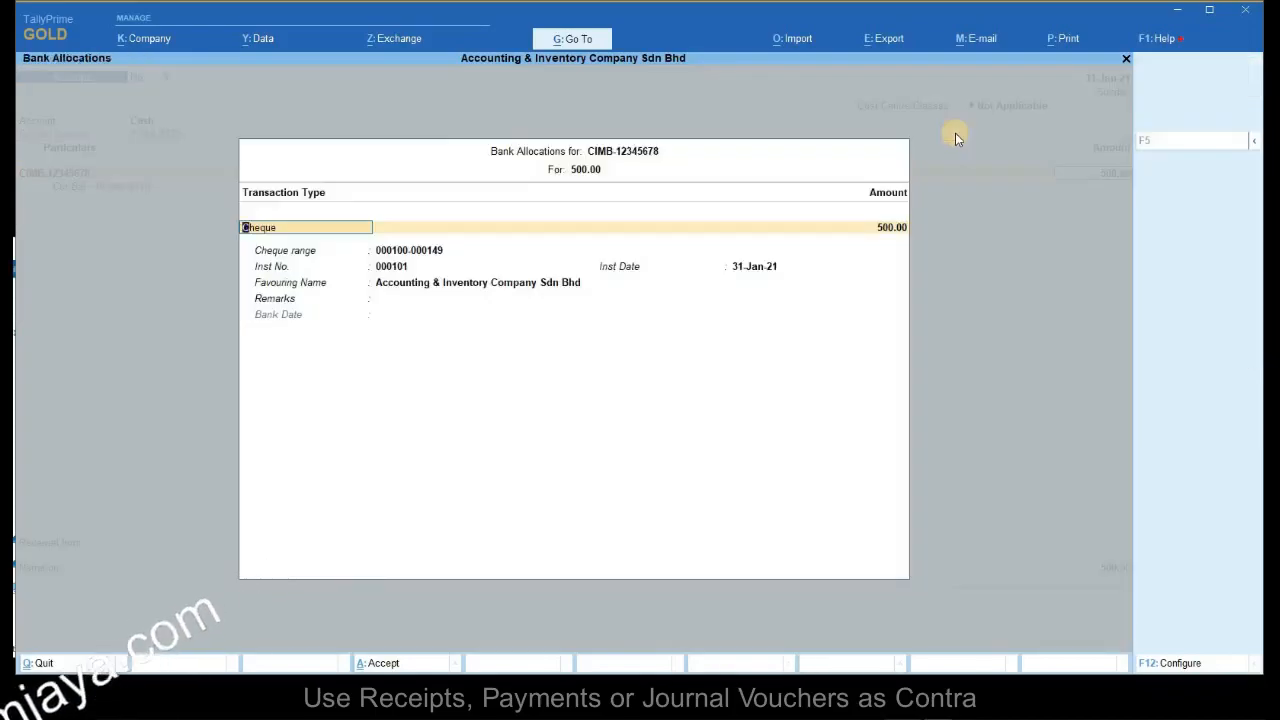
Step: Keep the default cheque details in the bank allocation and complete the receipt entry with a blank narration
key("Return")
key("Return")
key("Return")
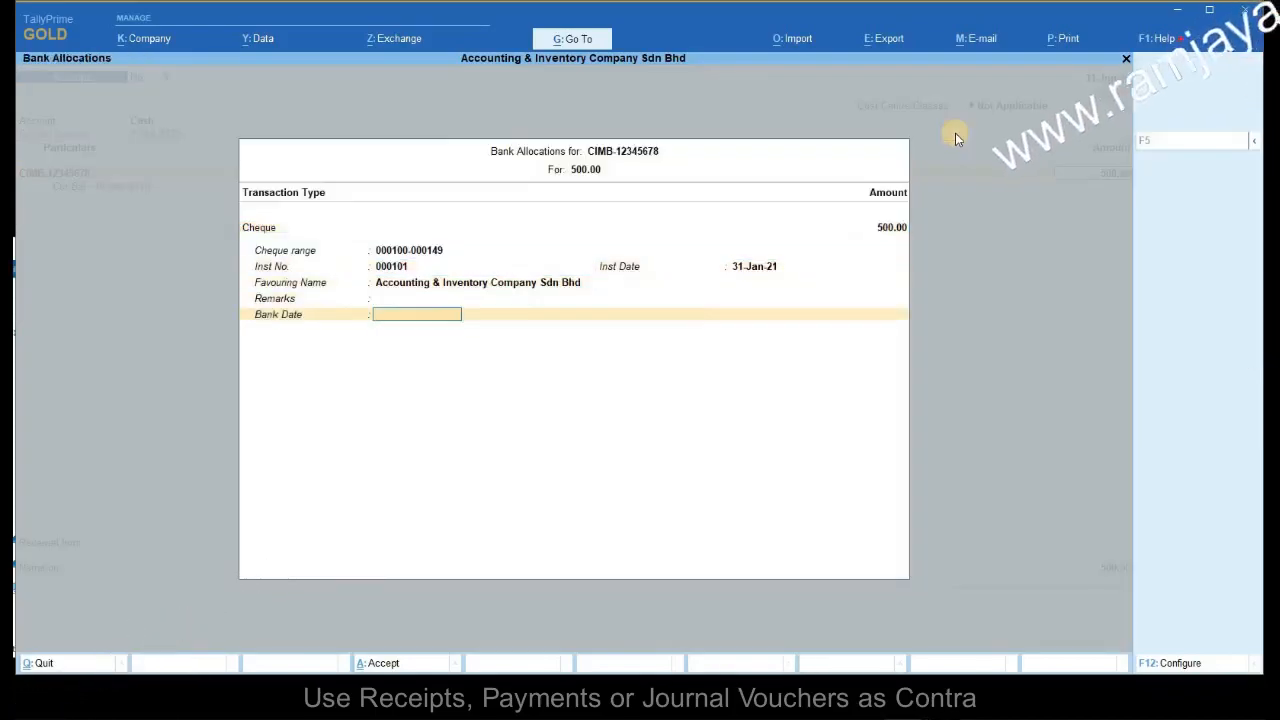
key("Return")
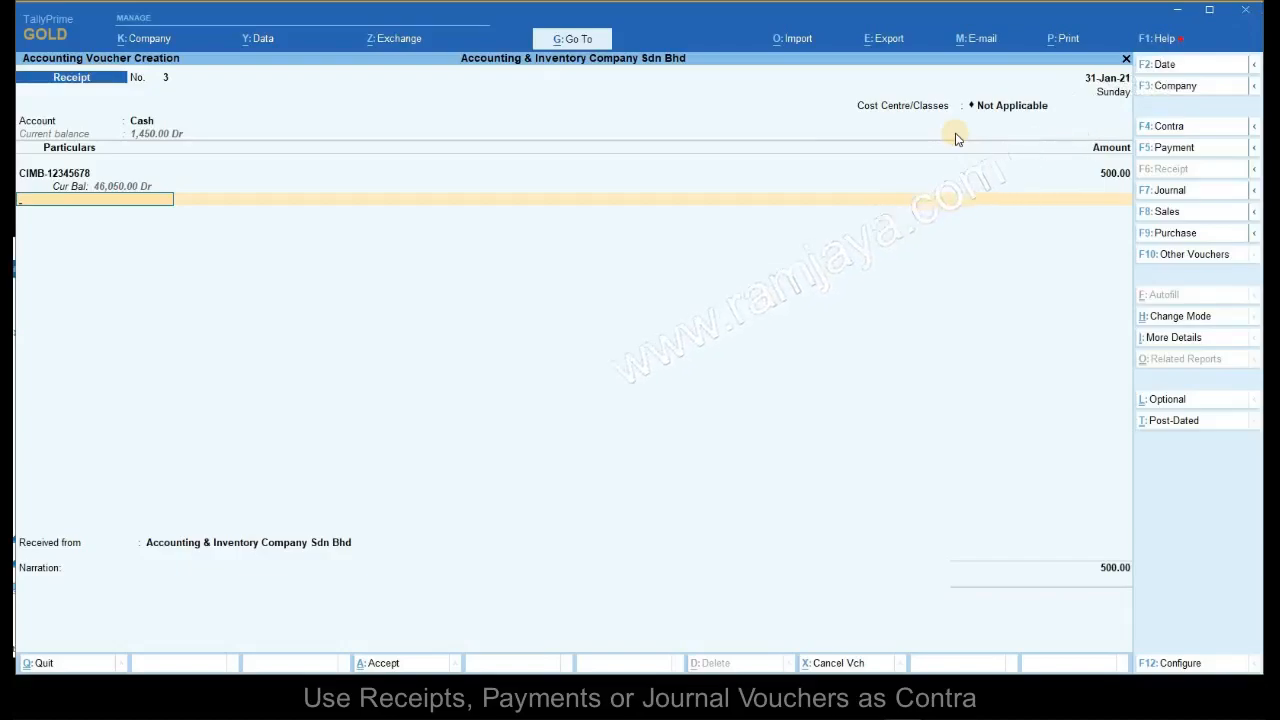
key("Return")
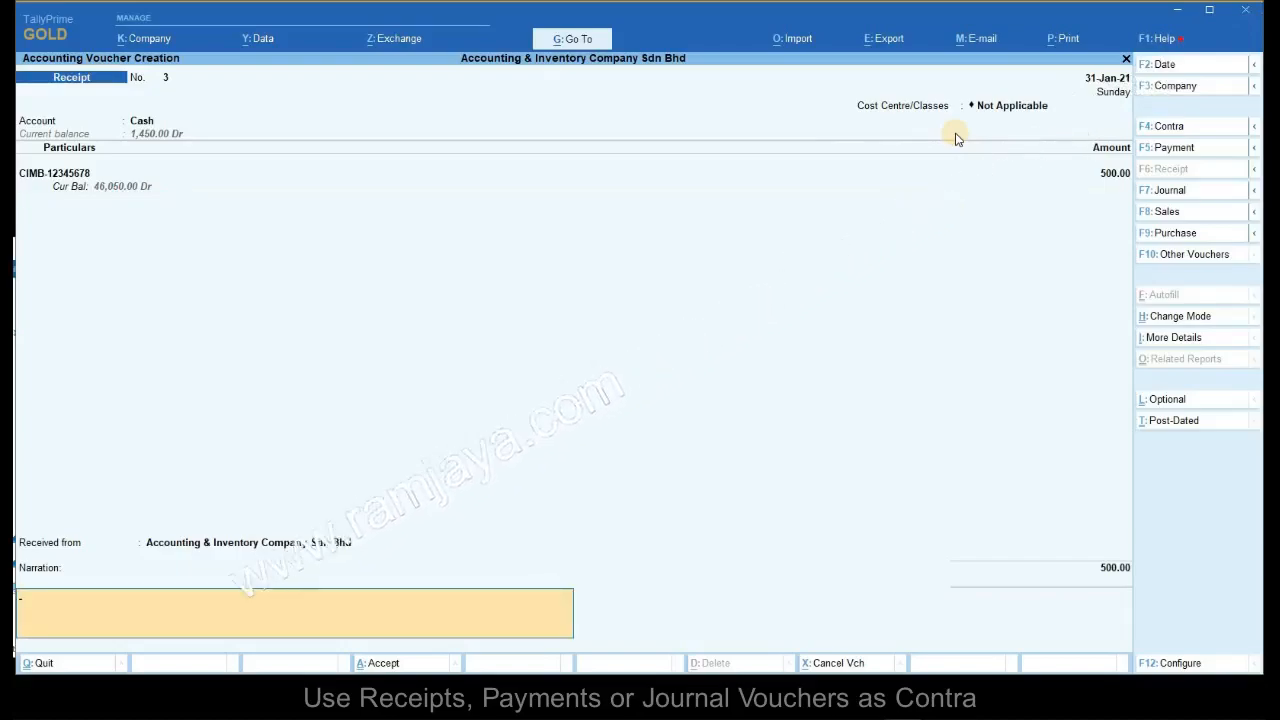
key("Return")
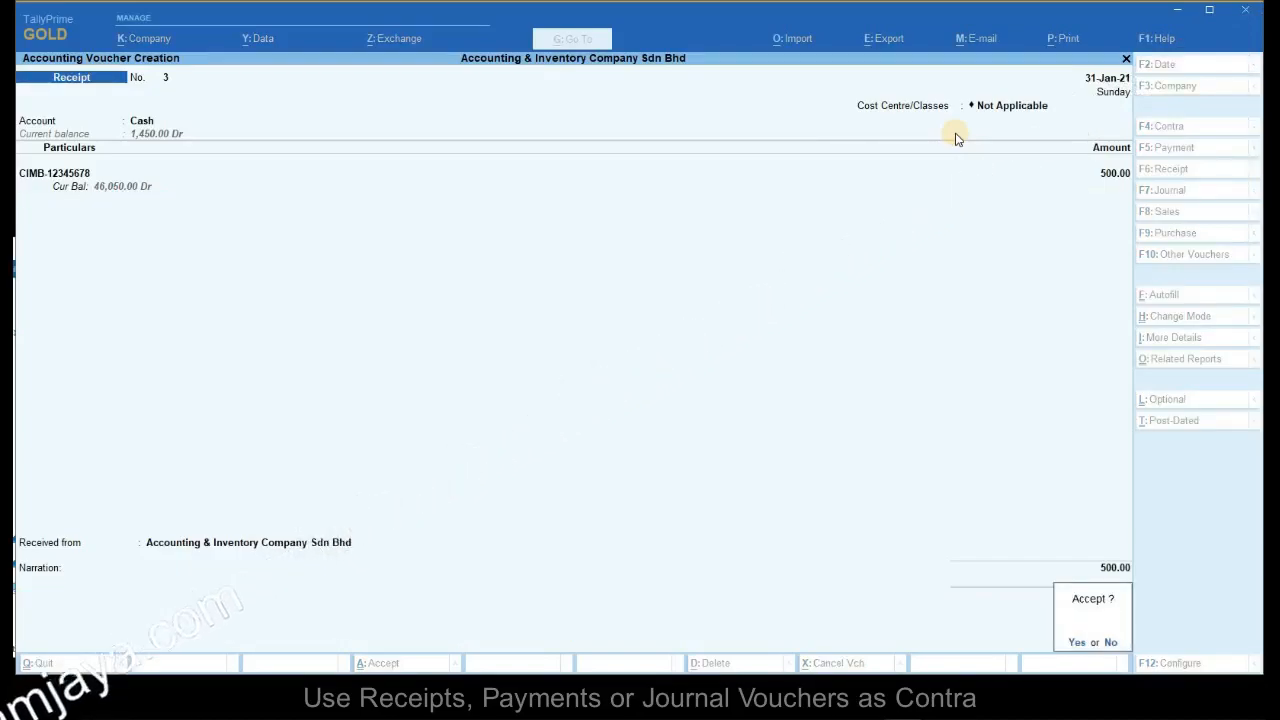